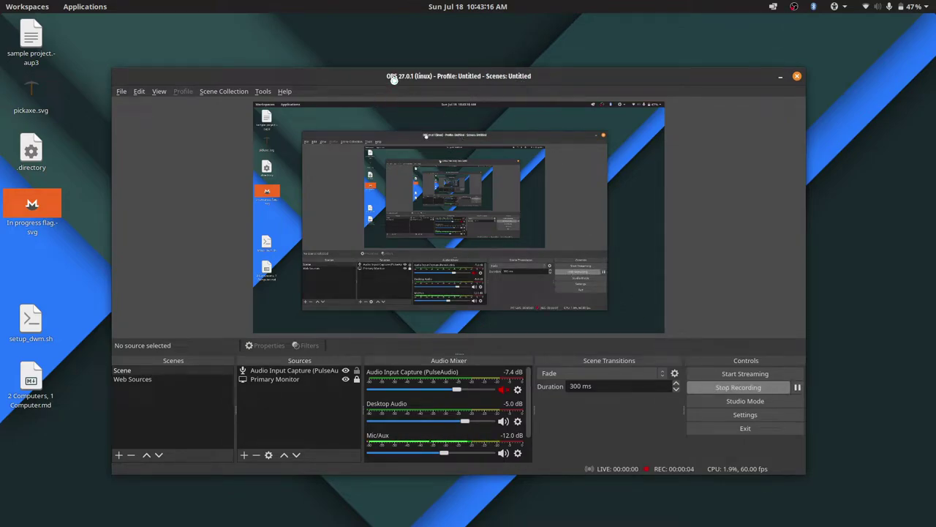
Move OBS aside, rerun ./saucedacity from the terminal, and dismiss the Saucedacity 1.0 welcome screen.
drag(394, 80, 814, 332)
drag(497, 89, 428, 52)
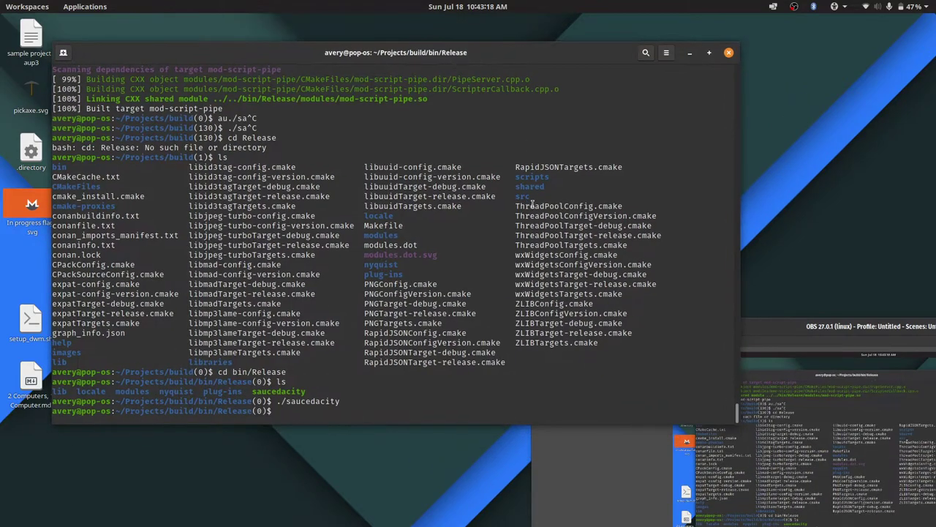
key(Up)
key(Return)
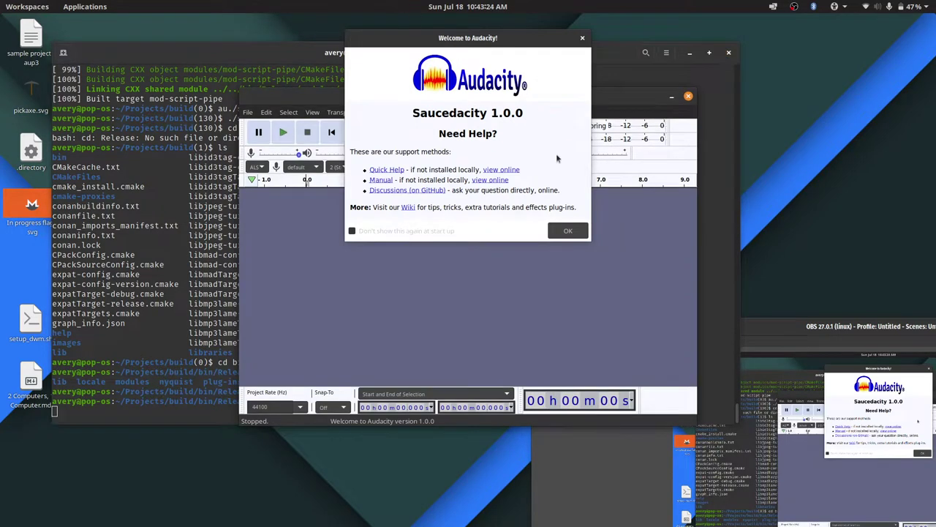
click(566, 231)
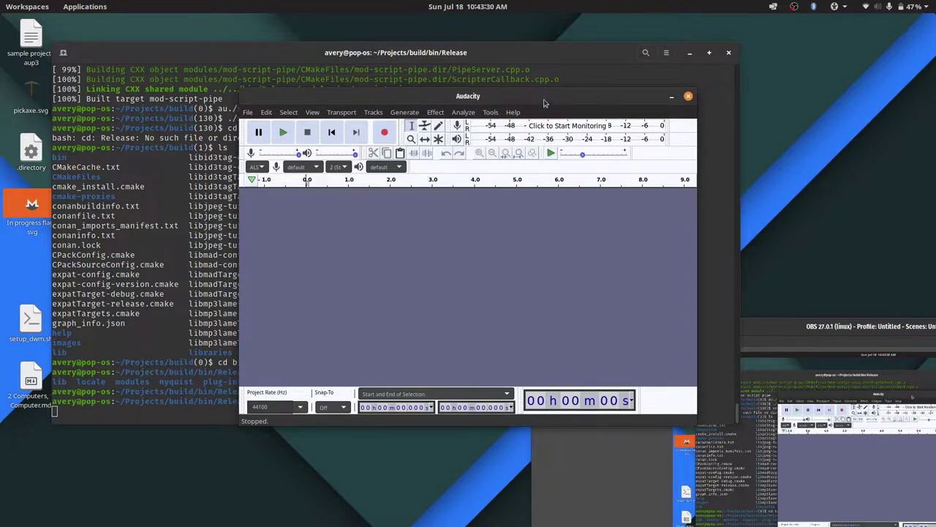
drag(527, 95, 493, 73)
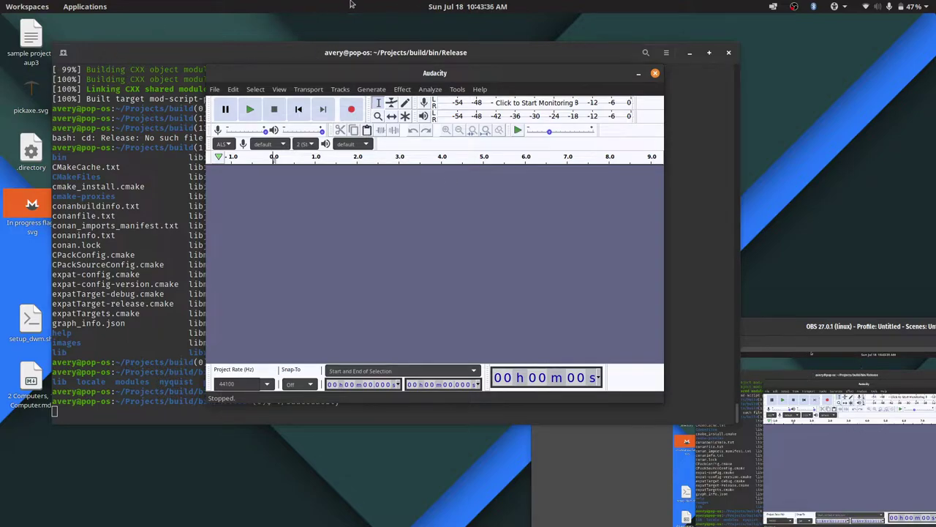
Check the Help > About Saucedacity credits for version 1.0.0, then quit Saucedacity.
click(479, 90)
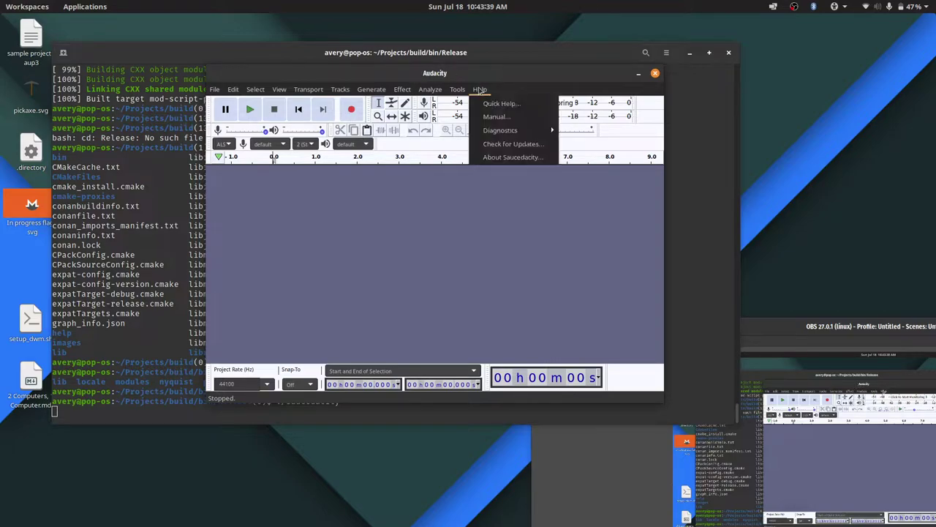
click(510, 156)
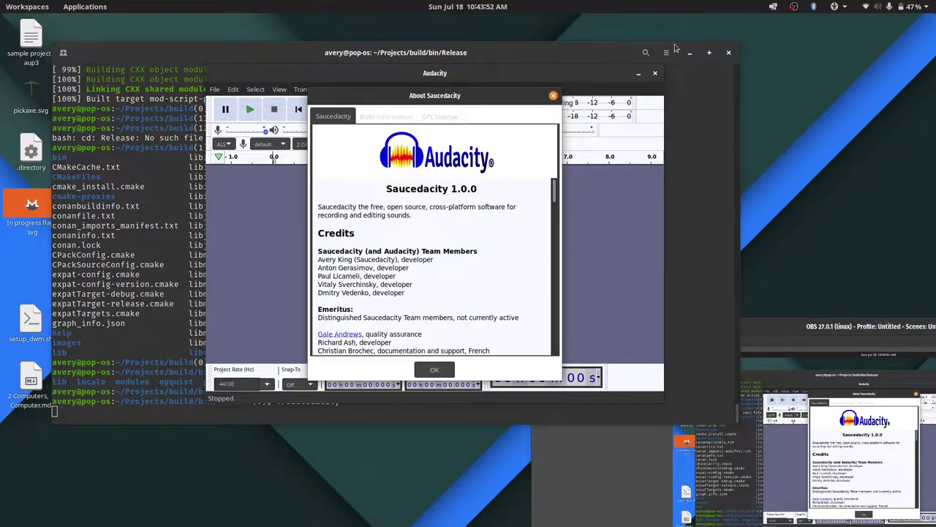
click(553, 95)
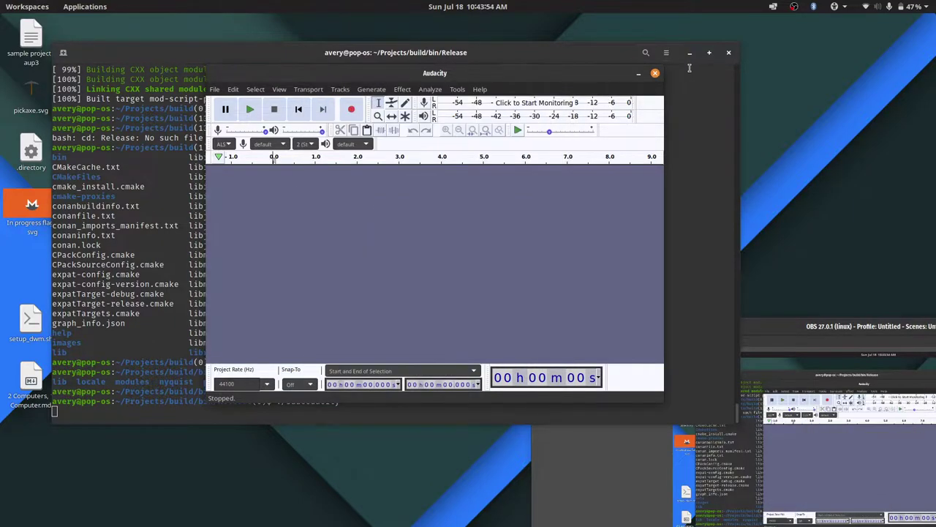
click(655, 73)
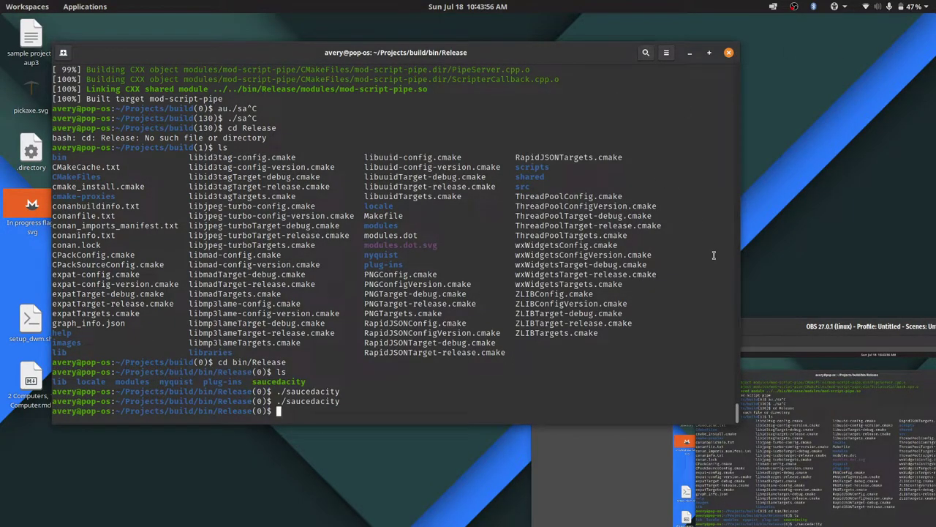
Rerun ./saucedacity to reopen the 1.0.0 welcome screen, then bring OBS over it.
key(Up)
key(Return)
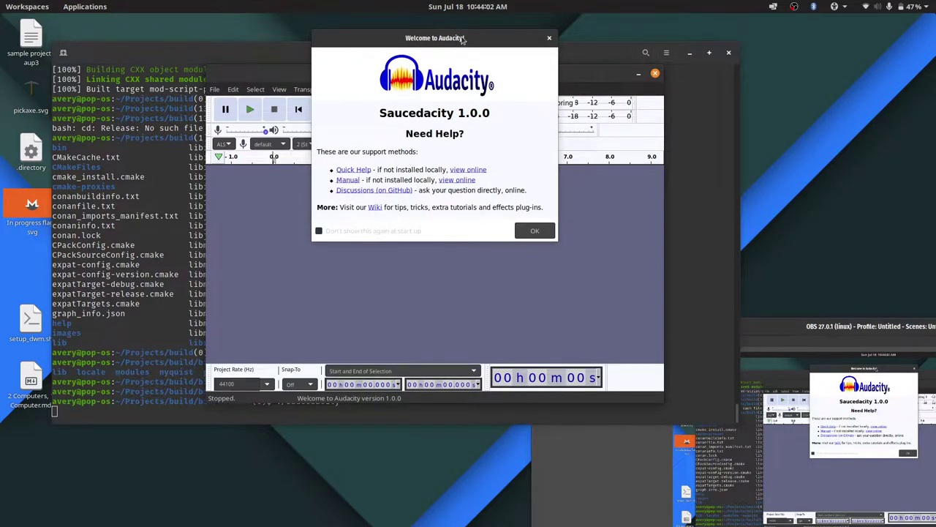
drag(464, 40, 448, 84)
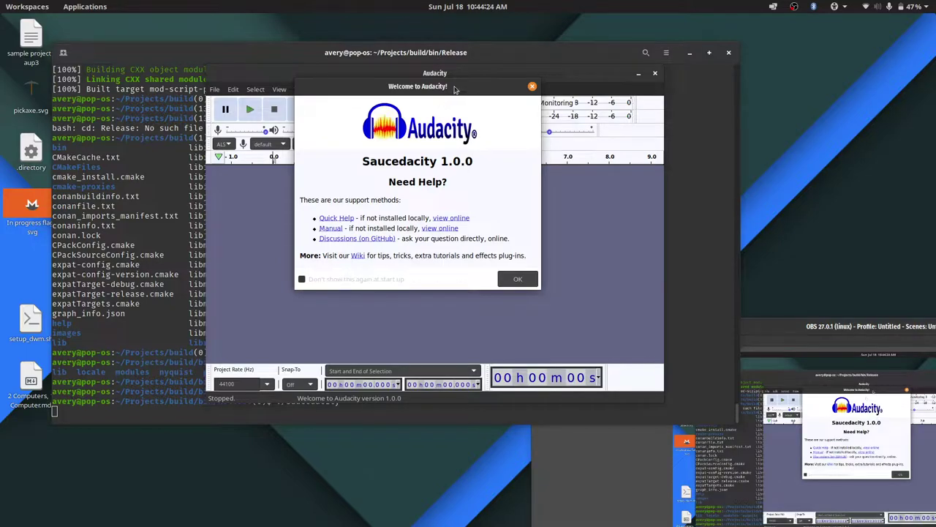
drag(452, 87, 474, 117)
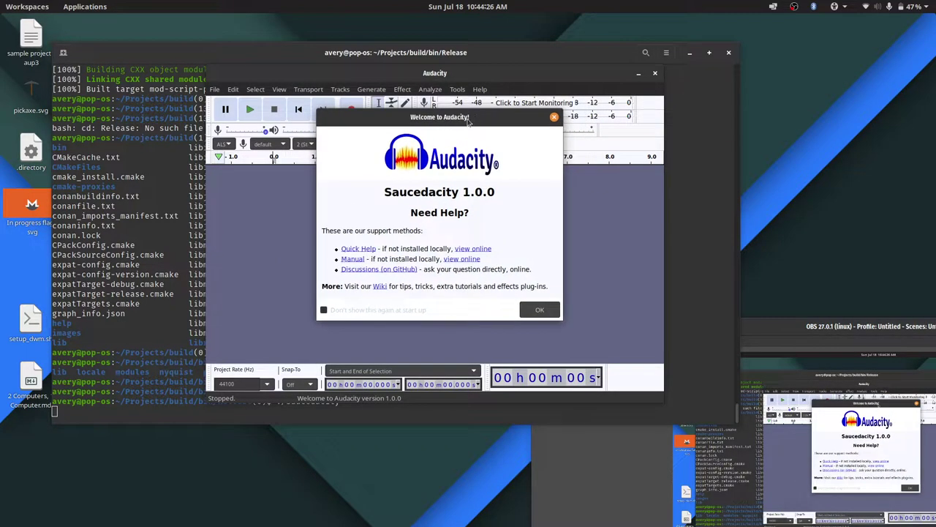
drag(890, 338, 478, 85)
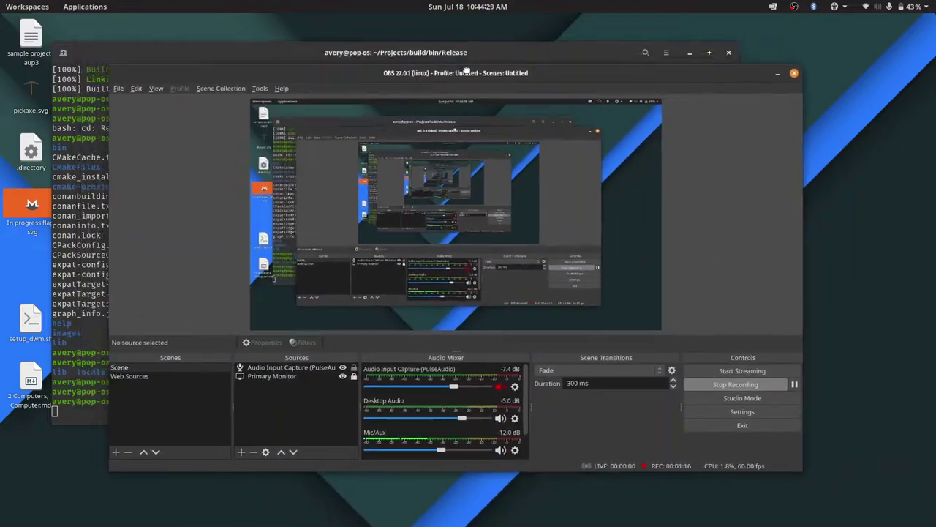
Minimize OBS so the Saucedacity welcome screen with its Need Help? links shows again.
click(779, 73)
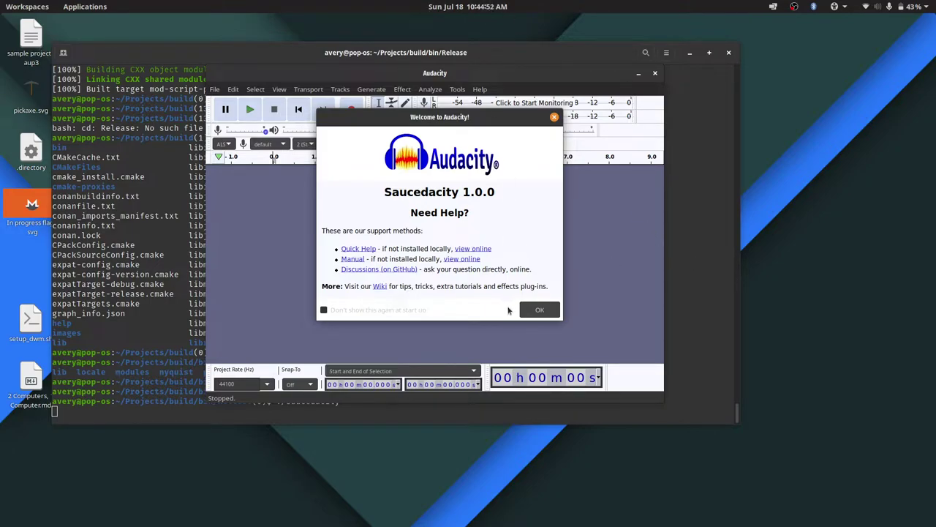
right_click(550, 331)
key(Escape)
click(15, 6)
click(656, 412)
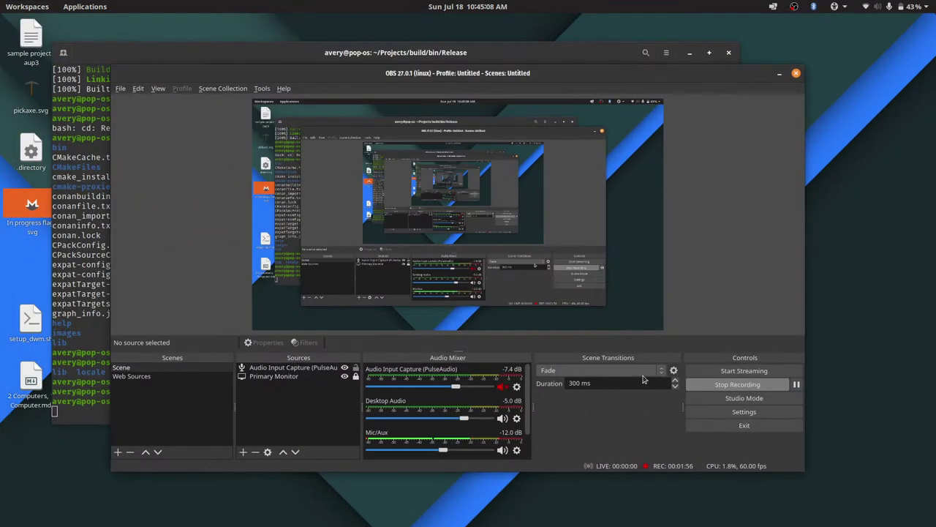
click(779, 73)
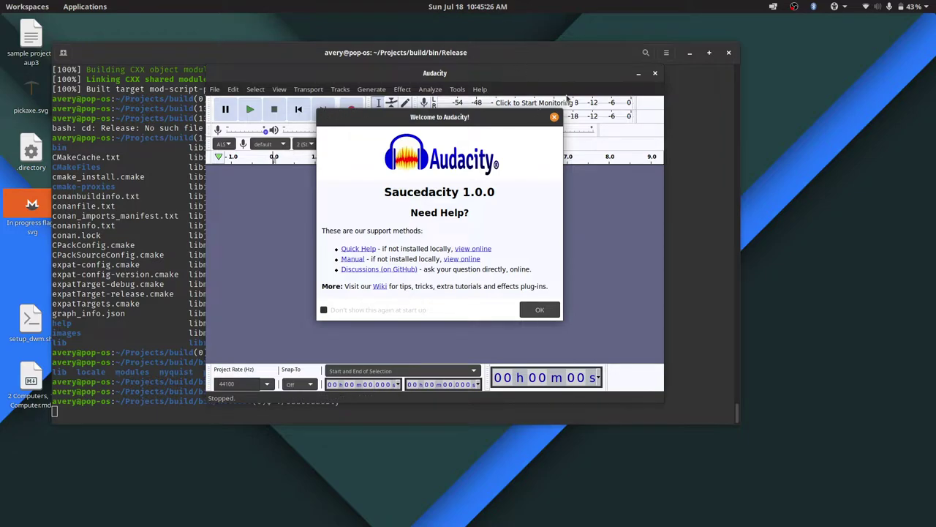
Close the welcome screen and close the Help > About Saucedacity dialog.
click(554, 117)
click(480, 89)
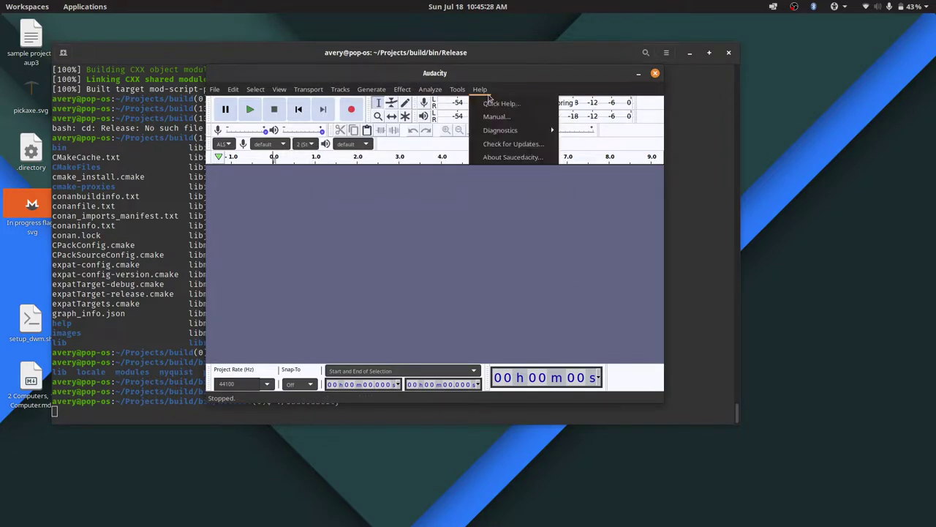
click(512, 158)
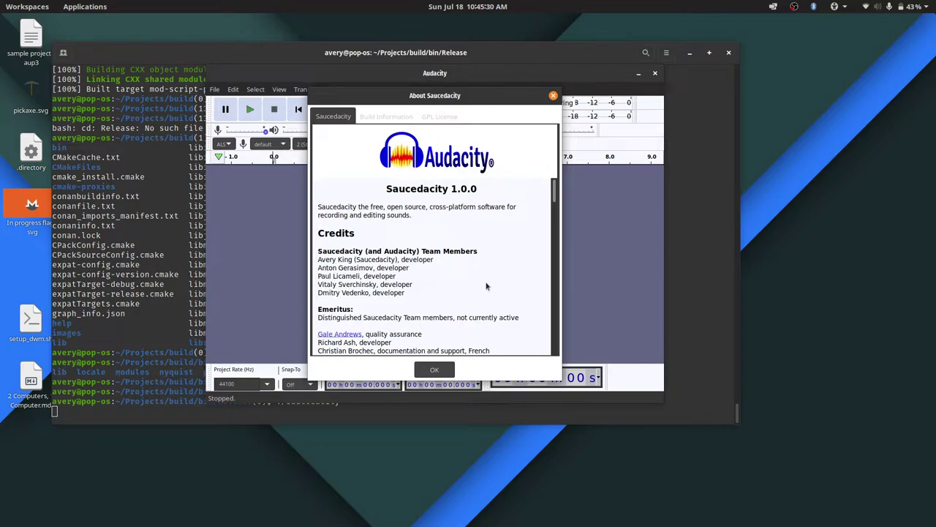
drag(457, 74, 451, 73)
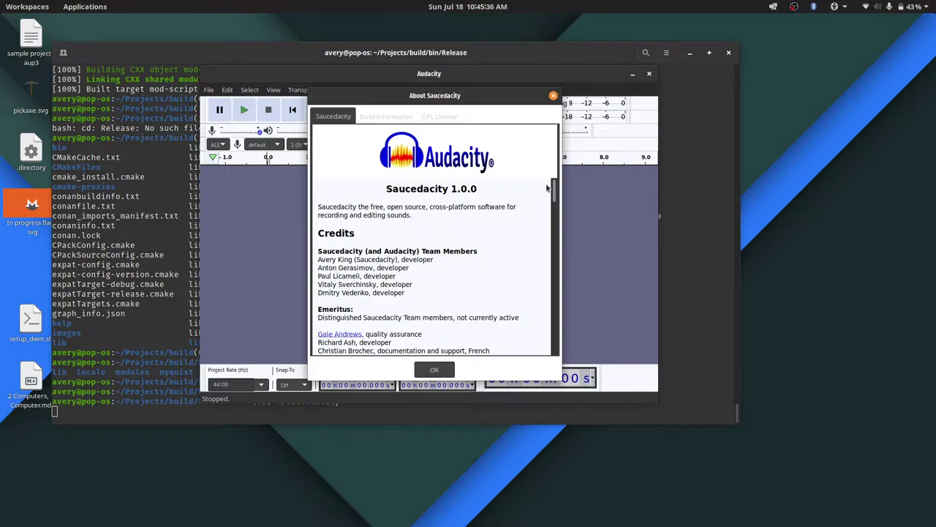
click(553, 96)
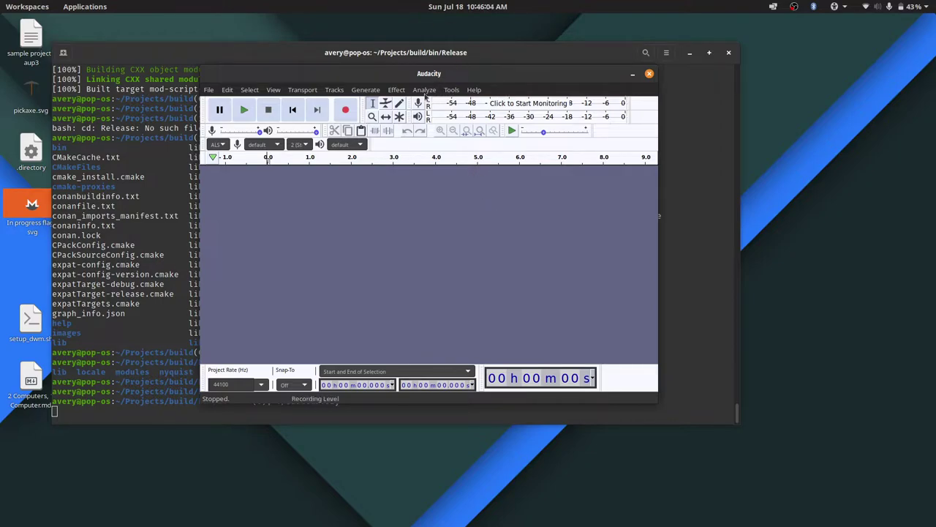
Open Effect > Manage Plug-ins and filter the list to Show: Disabled.
drag(424, 73, 466, 78)
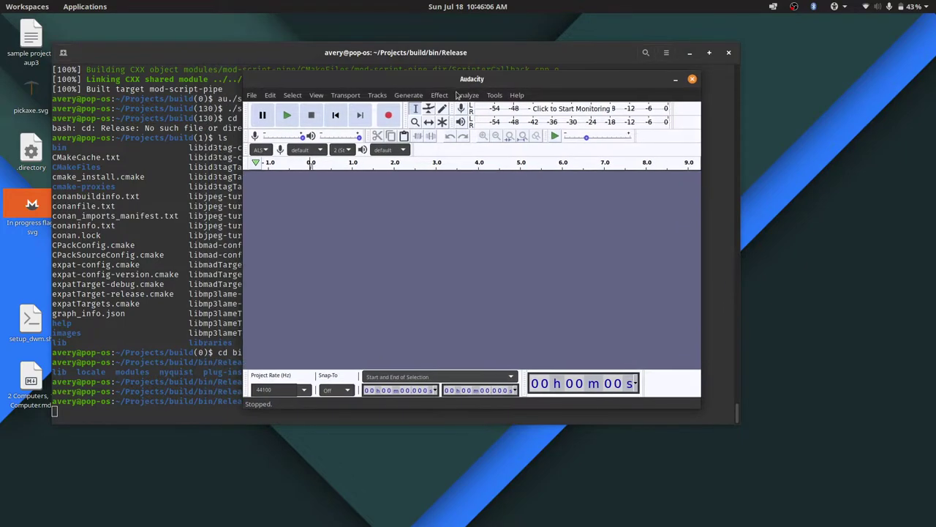
click(440, 96)
mouse_move(467, 95)
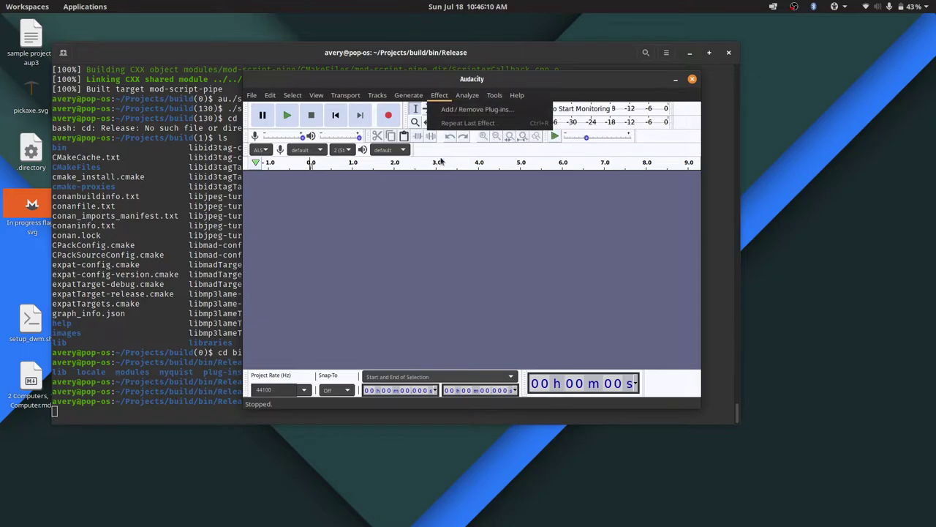
click(439, 110)
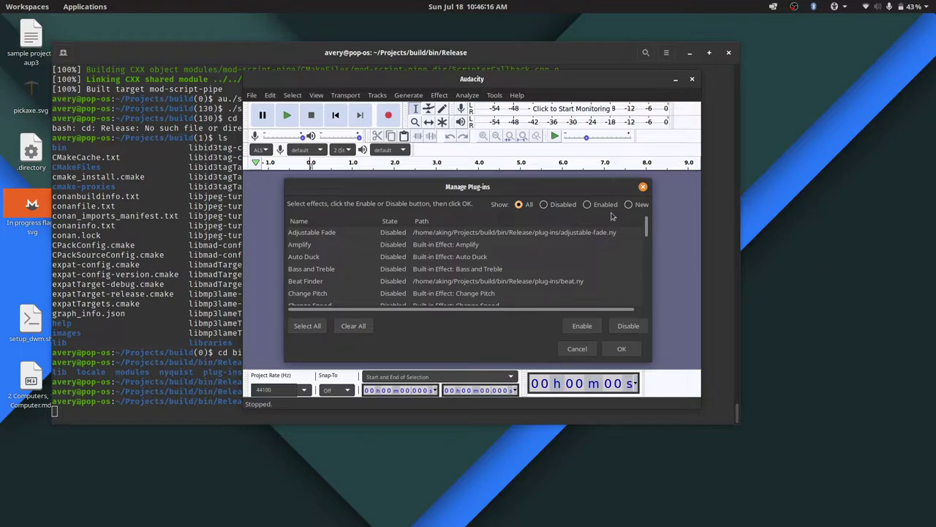
click(545, 204)
click(601, 204)
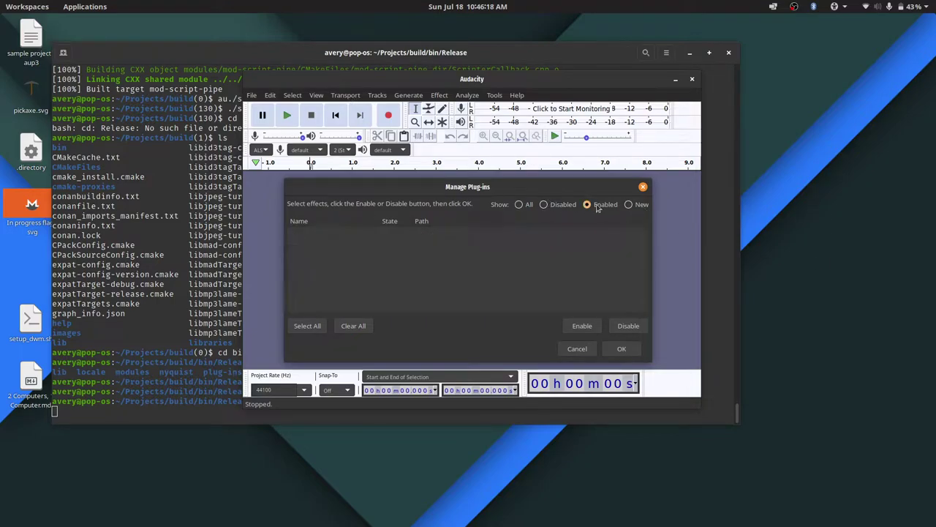
click(556, 204)
click(638, 207)
click(559, 206)
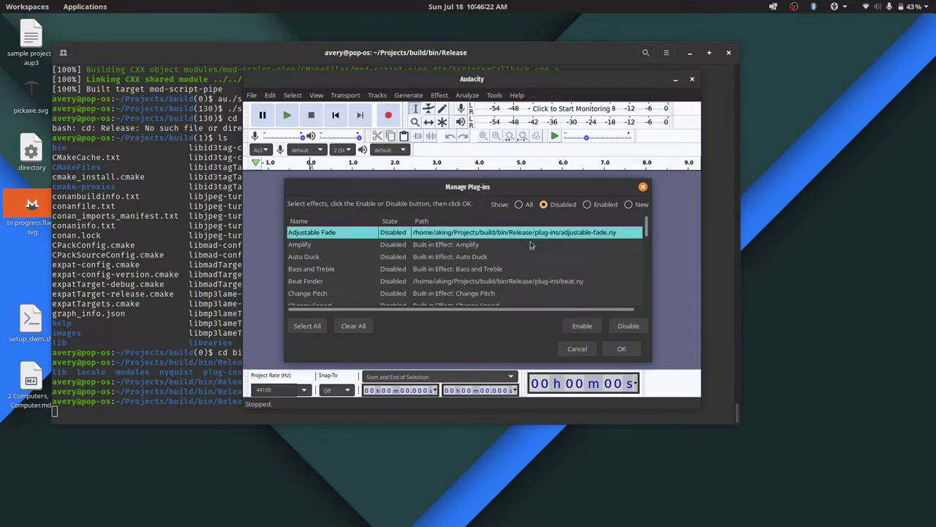
Enlarge the plug-in manager, select Amplify and Beat Finder, then raise the terminal.
click(476, 246)
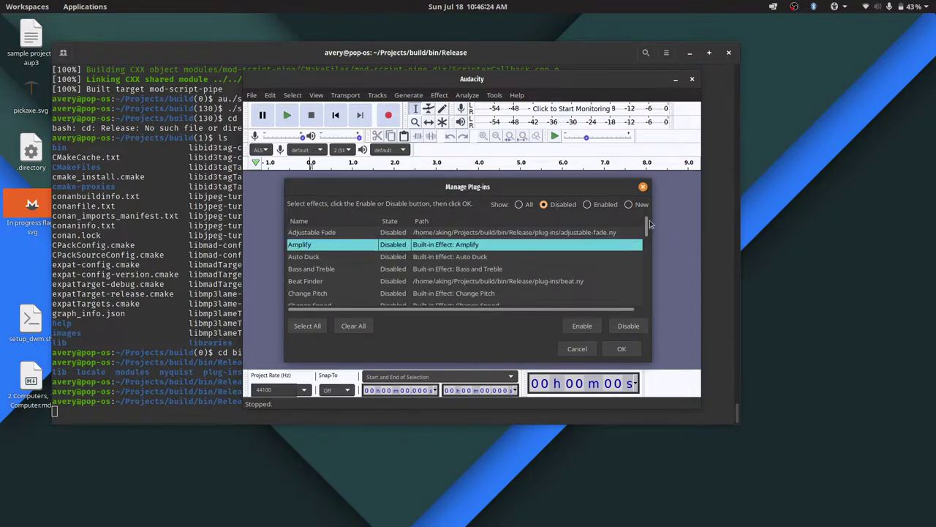
drag(646, 226, 647, 293)
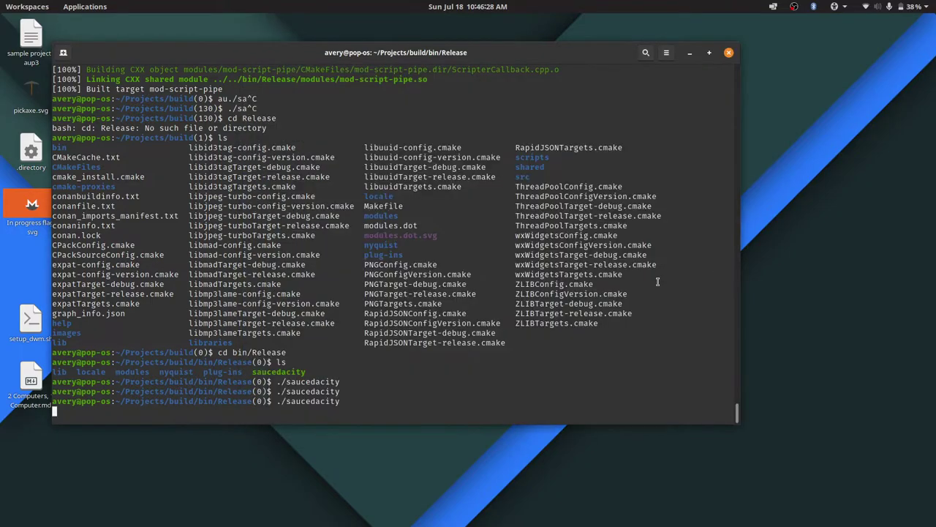
click(10, 6)
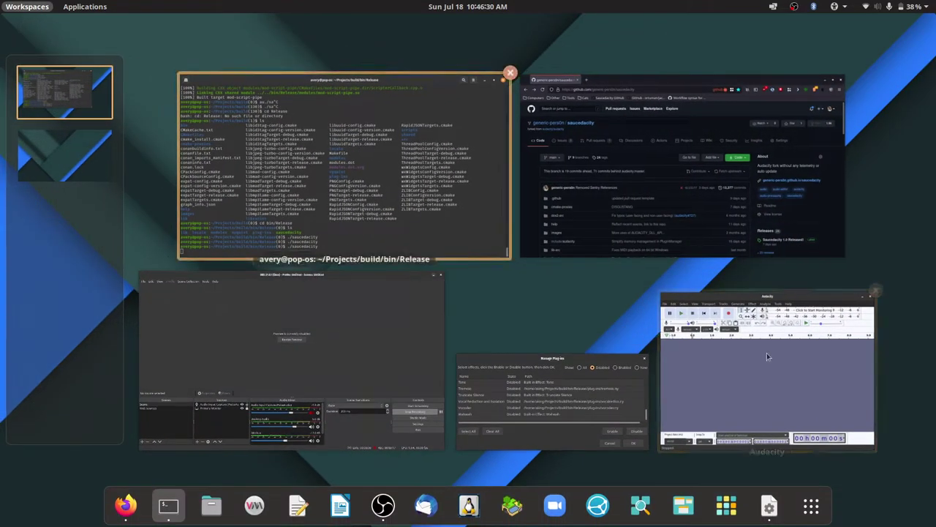
click(826, 403)
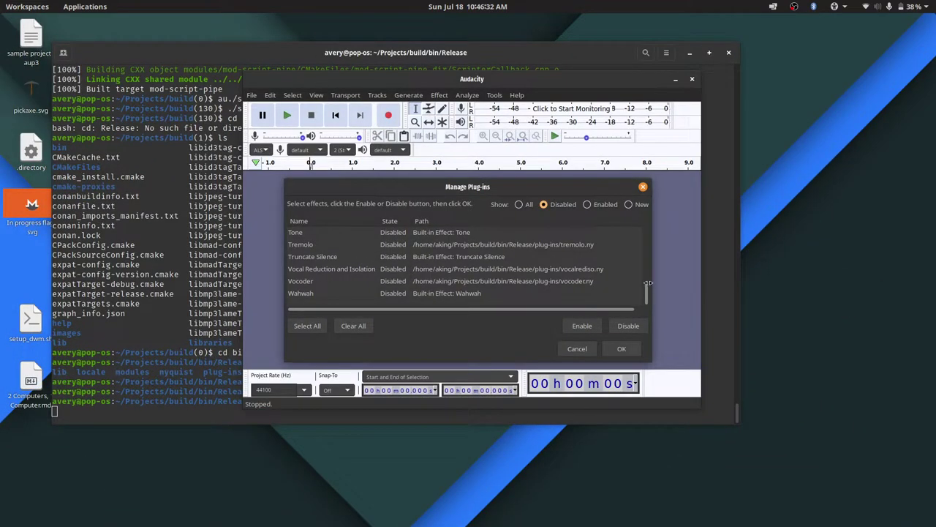
drag(649, 180, 790, 68)
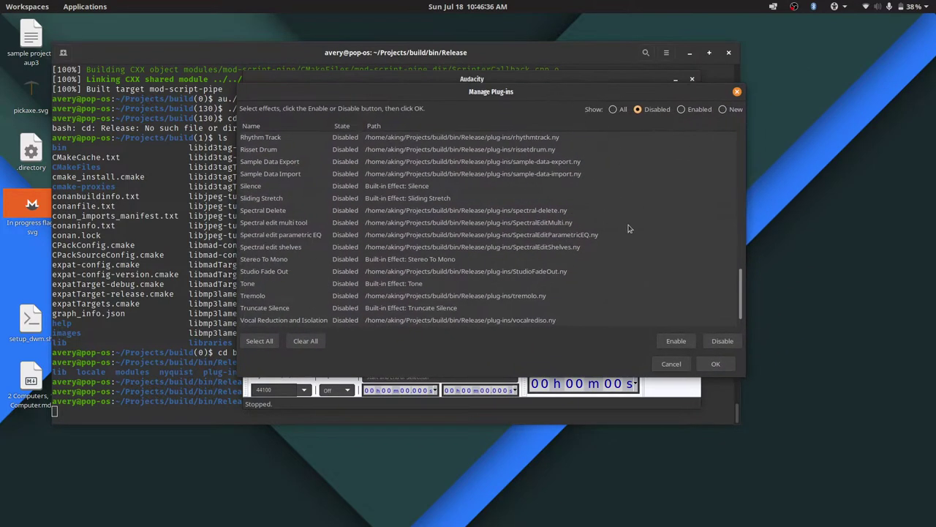
drag(741, 282, 740, 134)
click(274, 149)
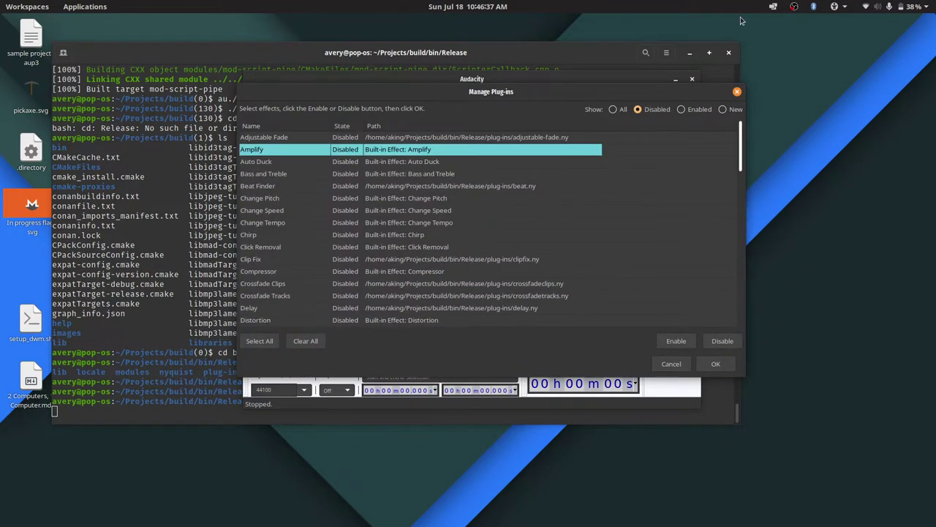
click(285, 186)
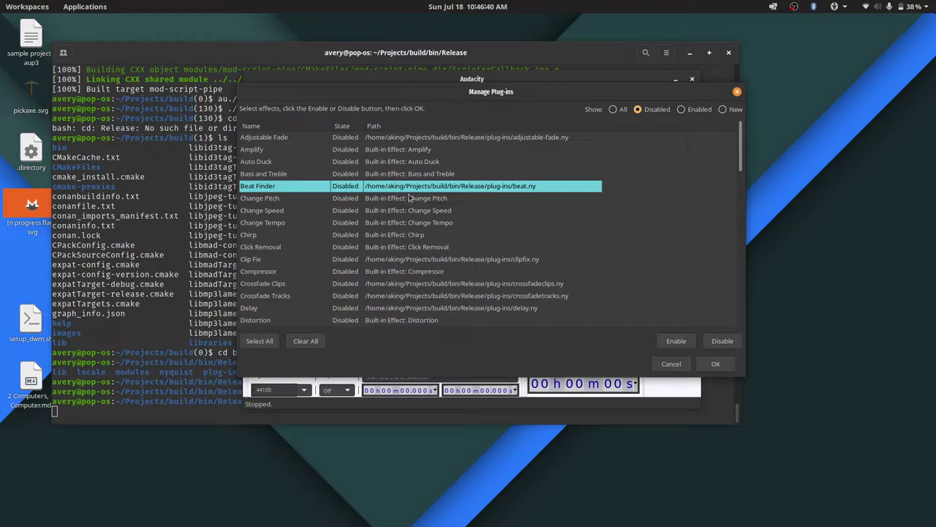
drag(369, 51, 502, 136)
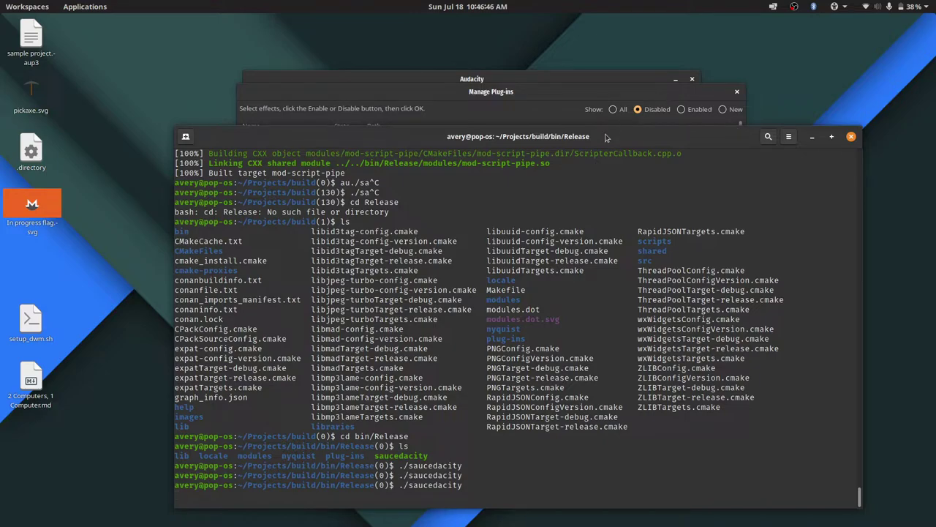
Cancel the Manage Plug-ins dialog and close Saucedacity.
drag(605, 137, 556, 88)
key(super+h)
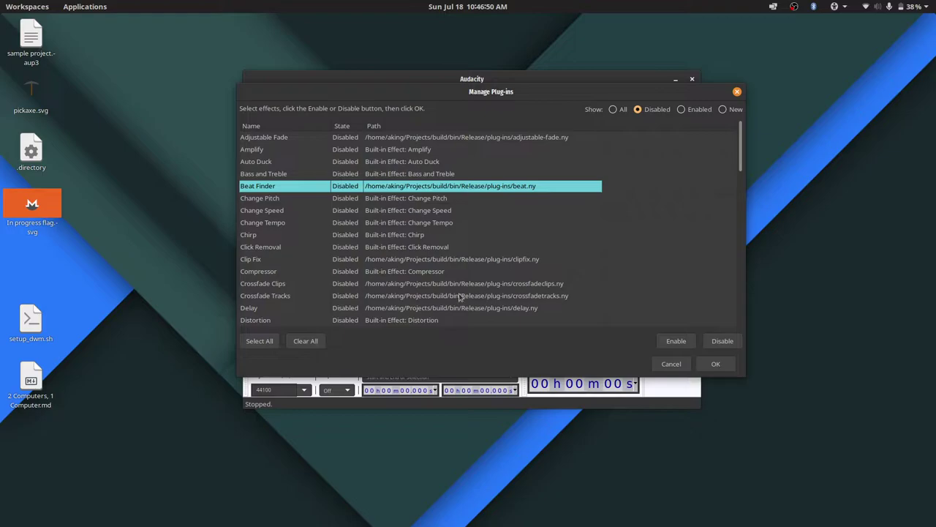
click(687, 365)
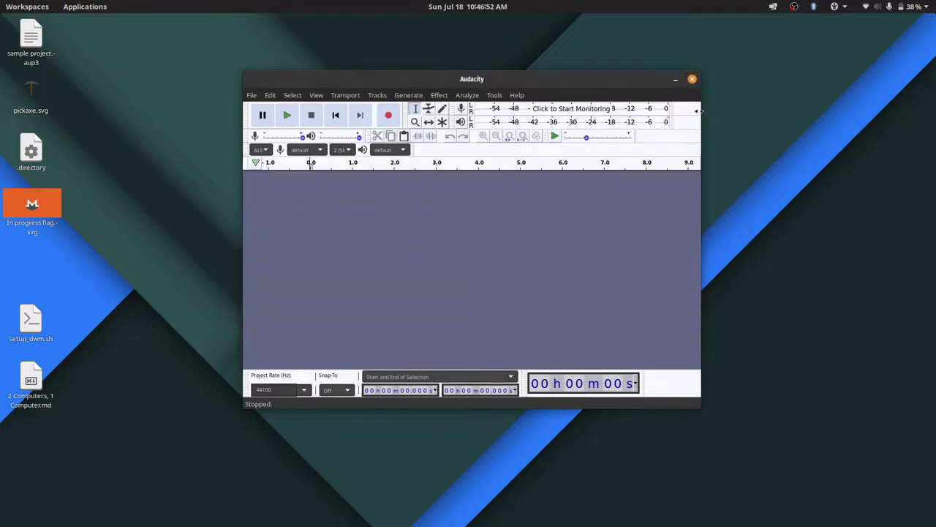
click(692, 79)
Launch stock Audacity 2.4.2 from the 'audacity' launcher search and dismiss its welcome screen.
click(27, 6)
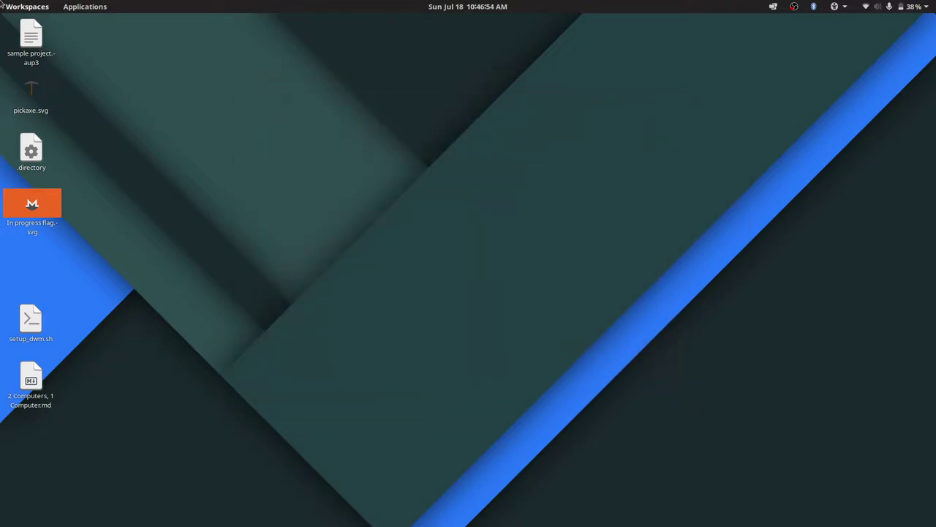
key(Escape)
key(super)
text(audacity)
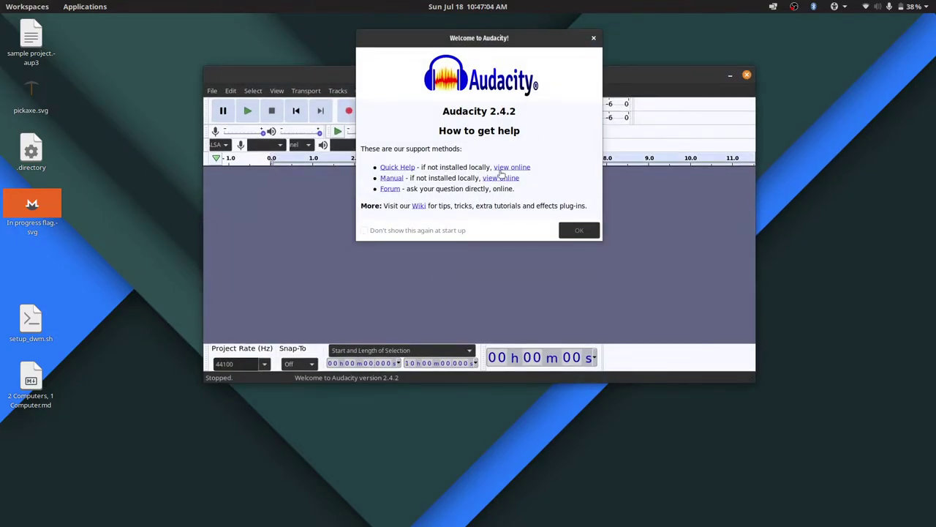
click(594, 232)
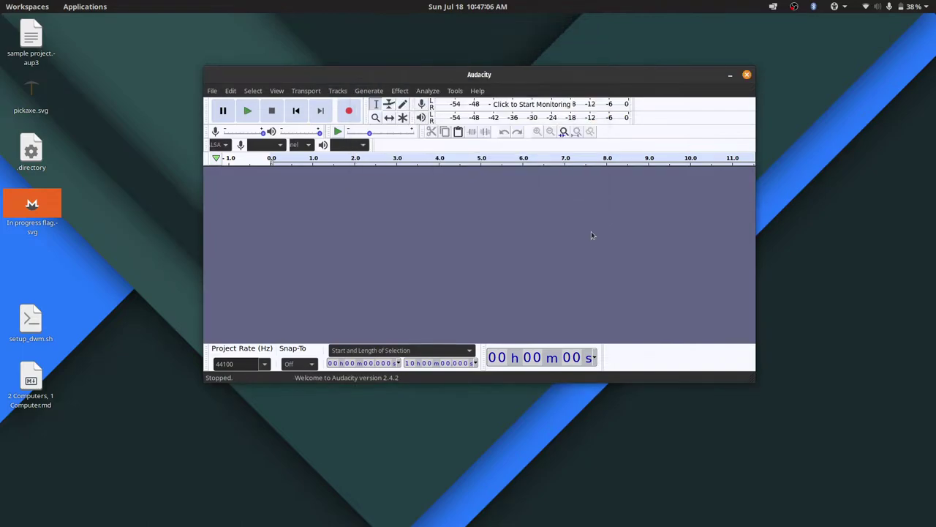
drag(475, 76, 458, 99)
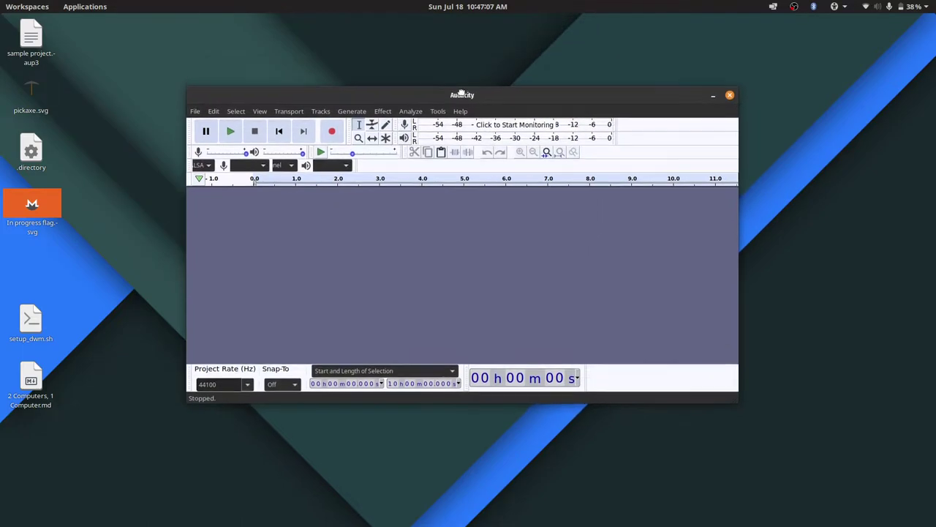
click(410, 114)
mouse_move(383, 114)
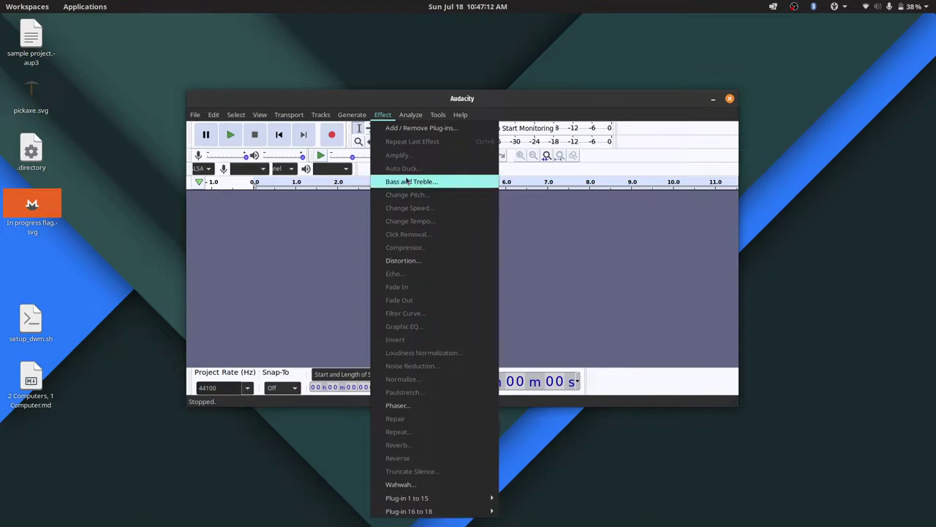
click(390, 130)
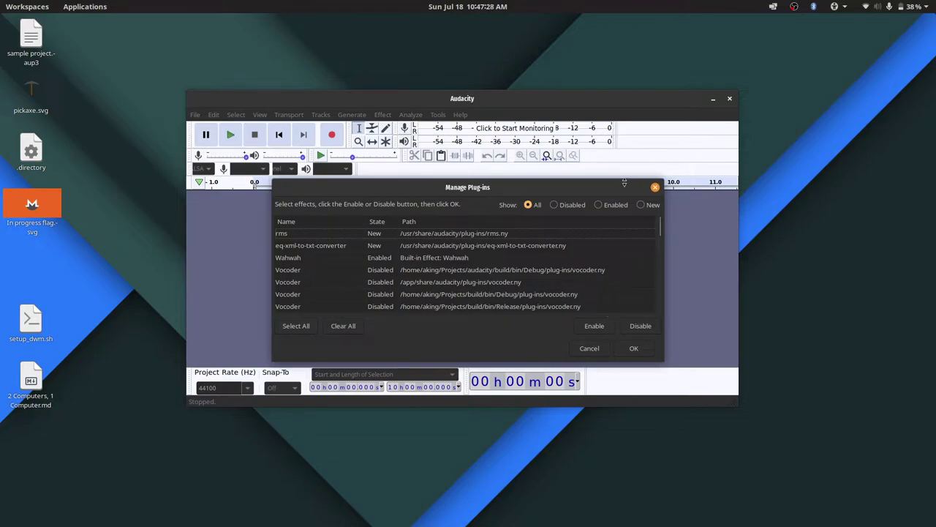
drag(624, 183, 640, 78)
click(654, 88)
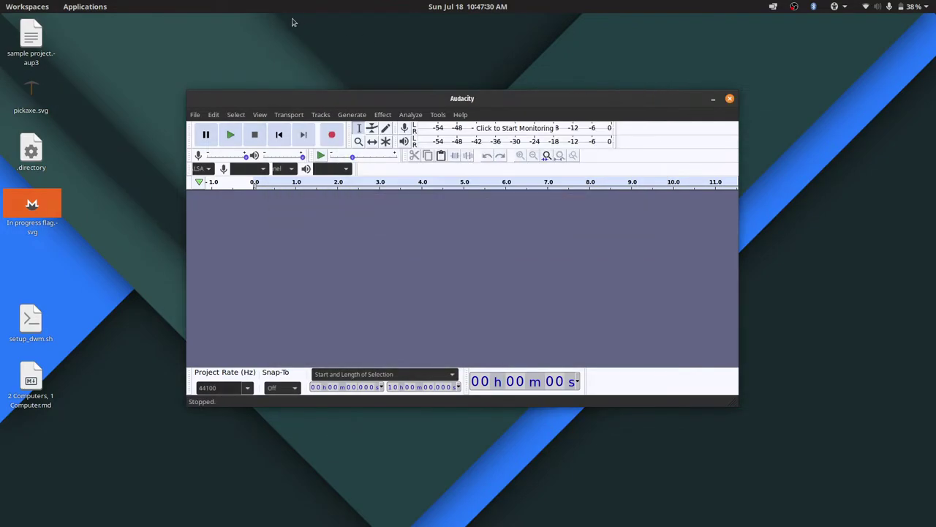
Close Audacity and rerun ./saucedacity from the terminal to reopen the 1.0.0 welcome screen.
click(729, 98)
click(22, 6)
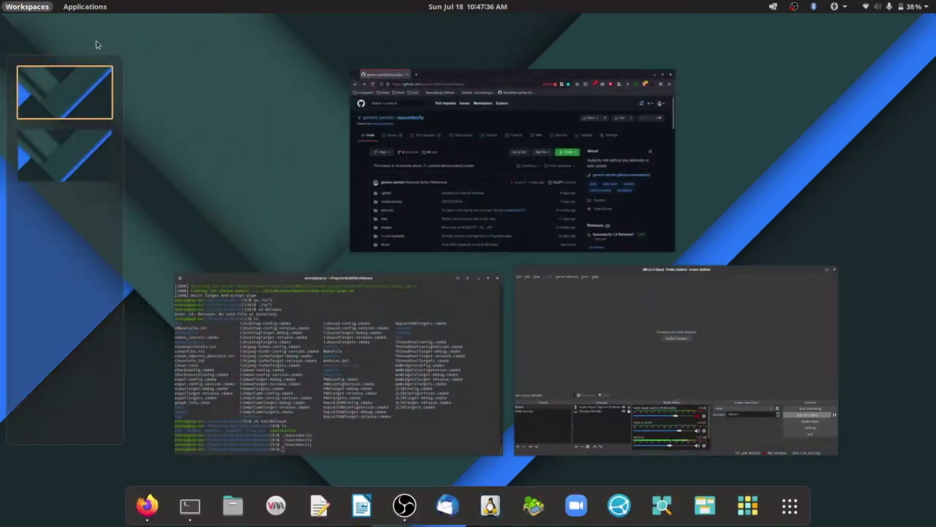
click(336, 358)
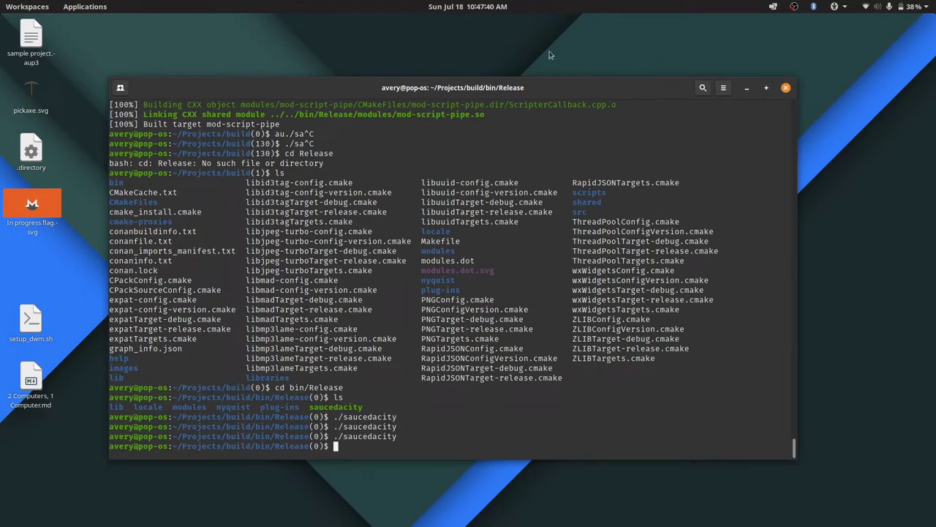
key(Up)
key(Return)
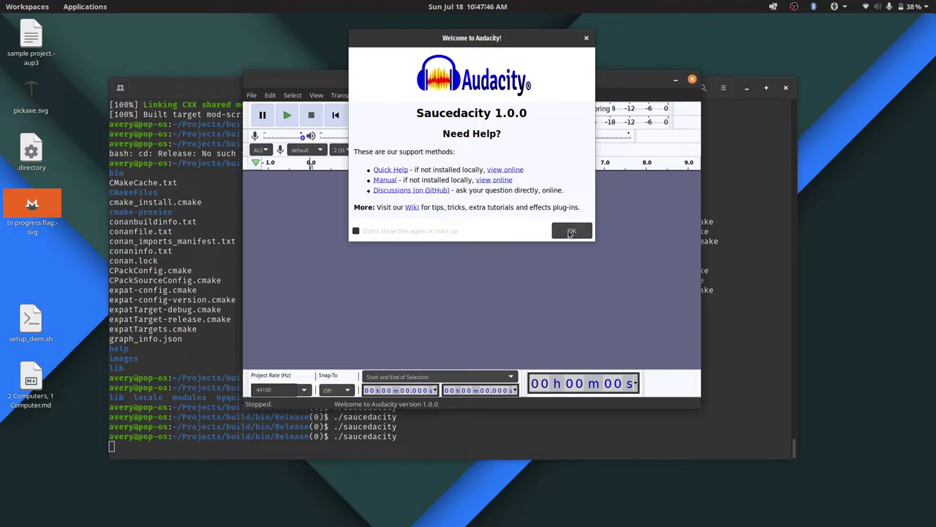
Record a roughly 3-second stereo clip and play it back twice.
click(571, 232)
click(390, 115)
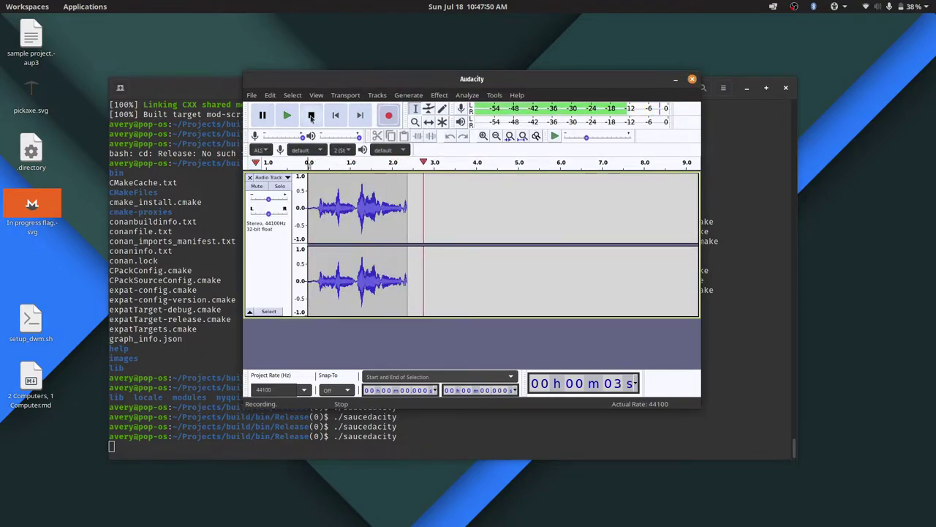
click(311, 115)
click(286, 116)
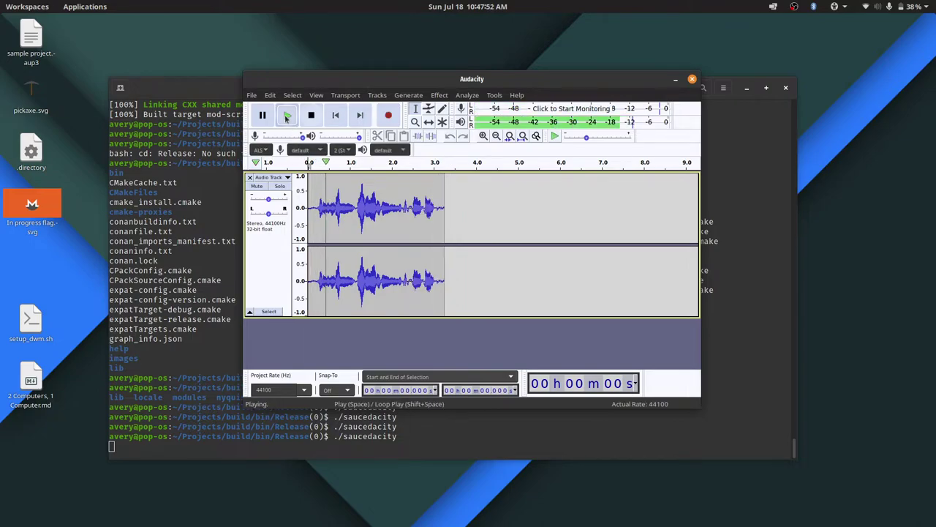
click(878, 6)
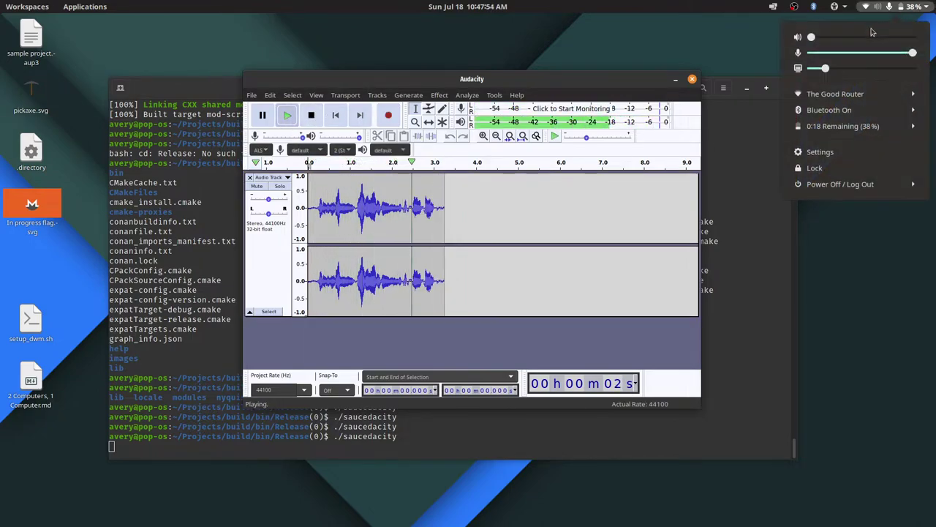
click(290, 116)
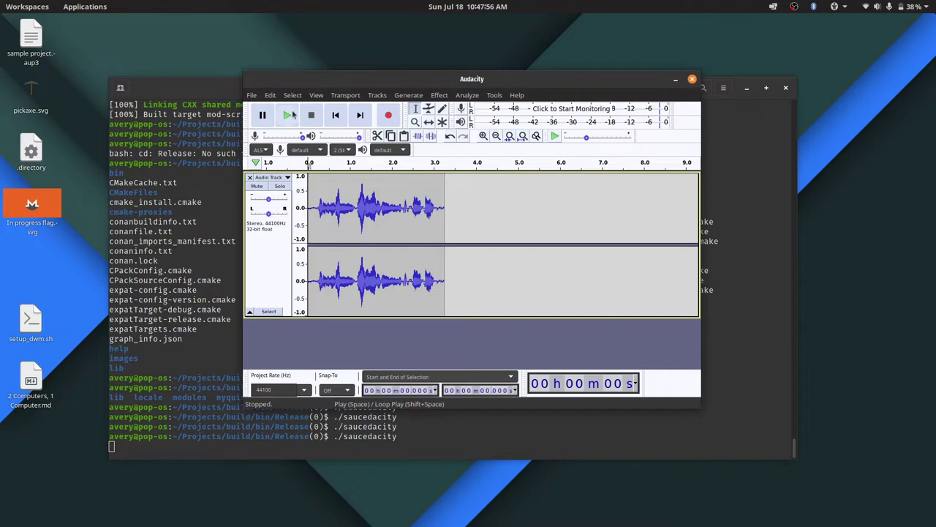
click(289, 116)
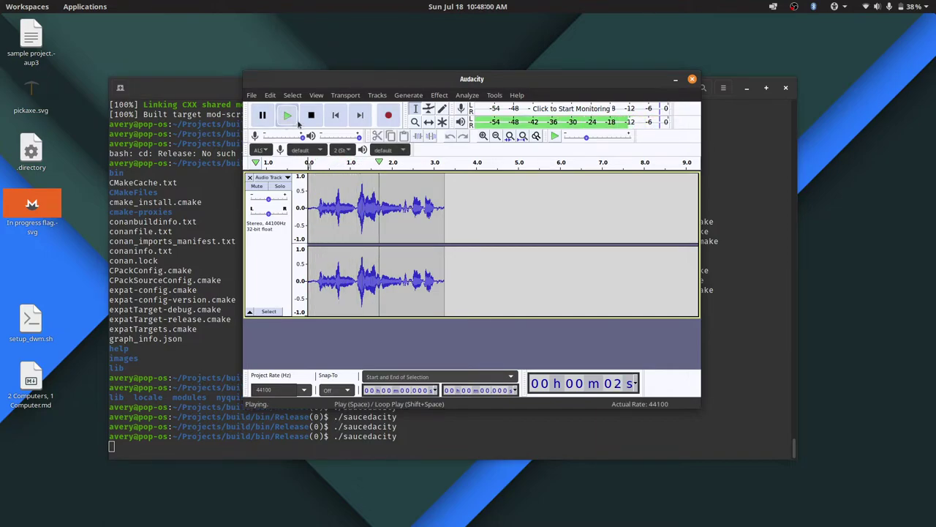
Close Saucedacity without saving the recording and tidy the desktop files.
click(690, 79)
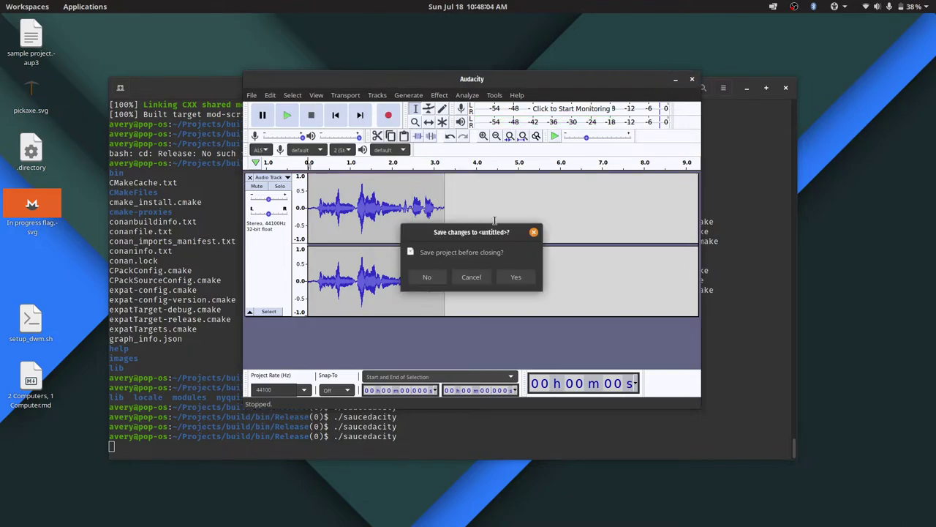
click(426, 276)
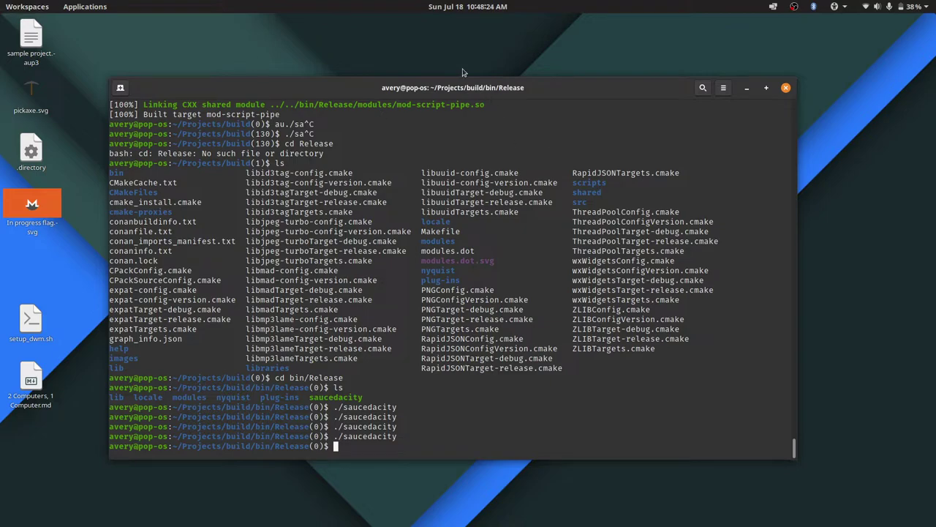
drag(22, 503, 115, 268)
click(115, 268)
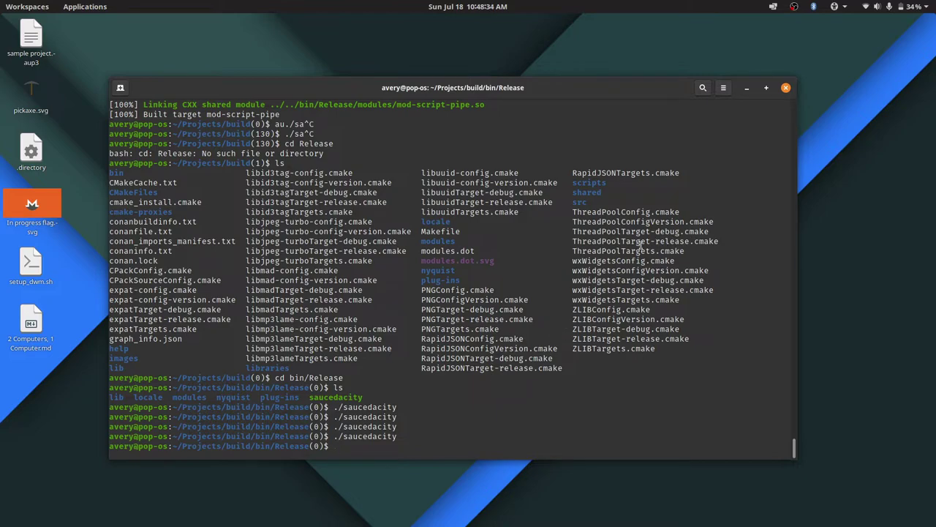
Rerun ./saucedacity from the terminal to open a fresh Saucedacity 1.0.0 session.
scroll(408, 152, up, 8)
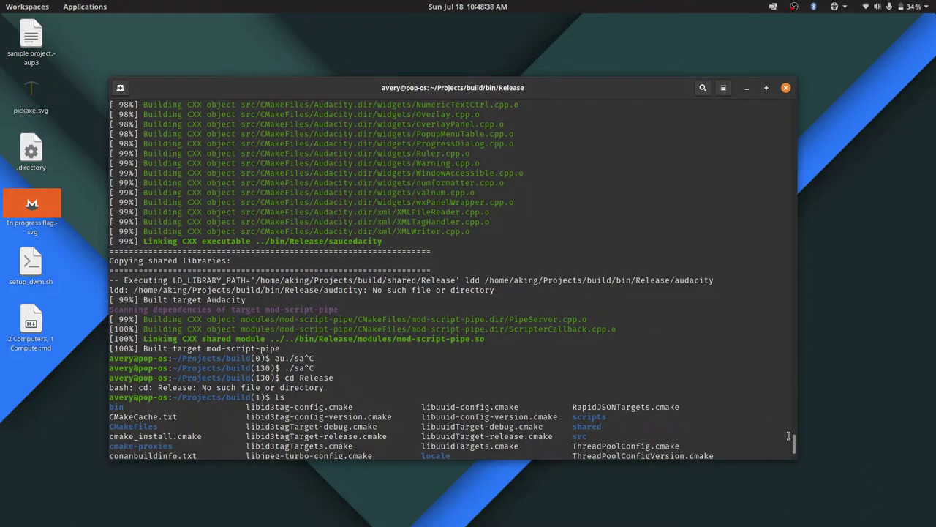
drag(794, 443, 804, 496)
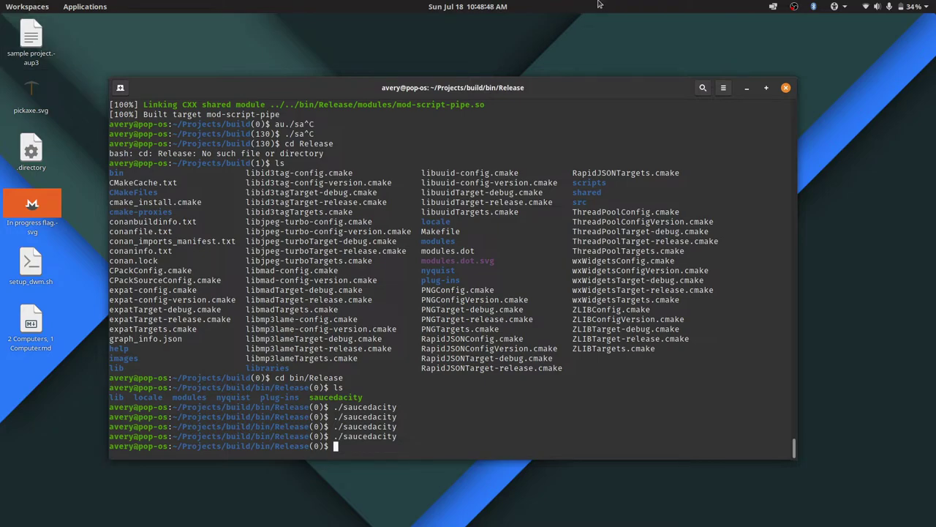
key(Up)
key(Return)
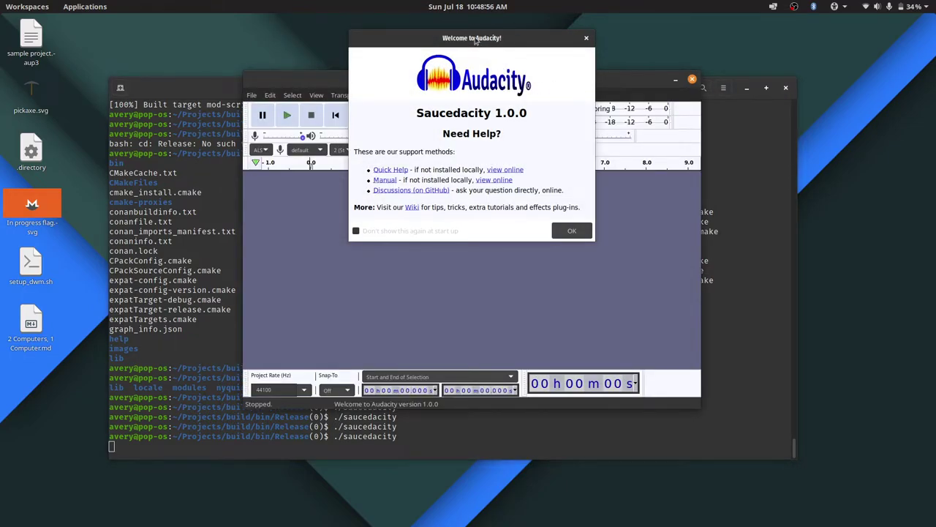
Move the Welcome dialog lower, close it, and look through the program's menus.
drag(472, 42, 482, 109)
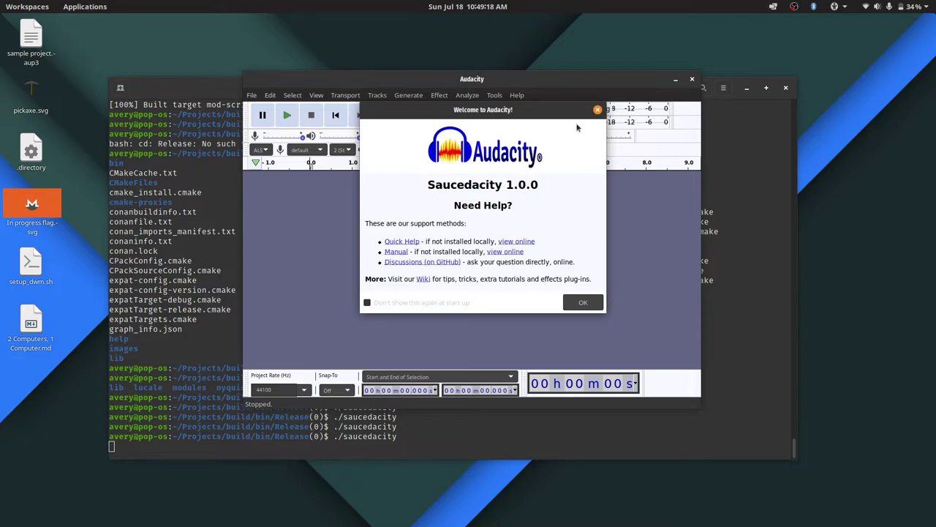
click(597, 109)
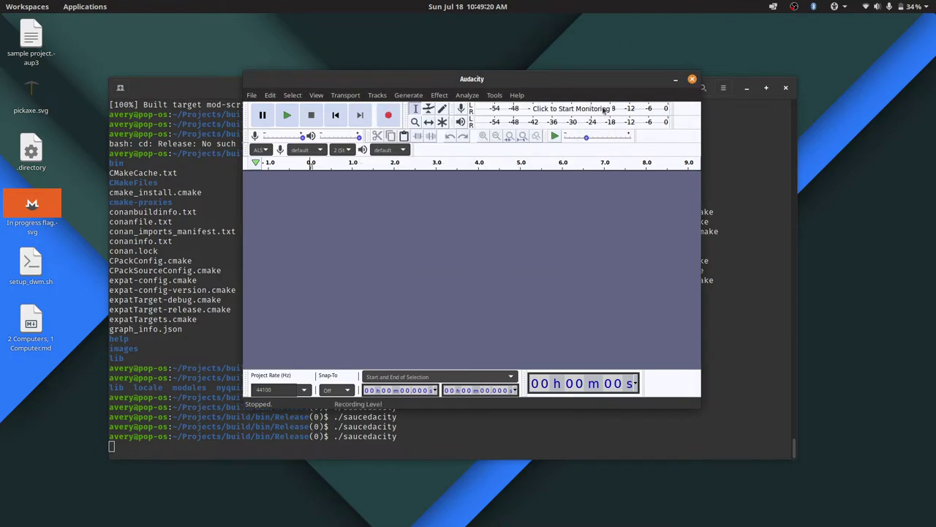
click(512, 96)
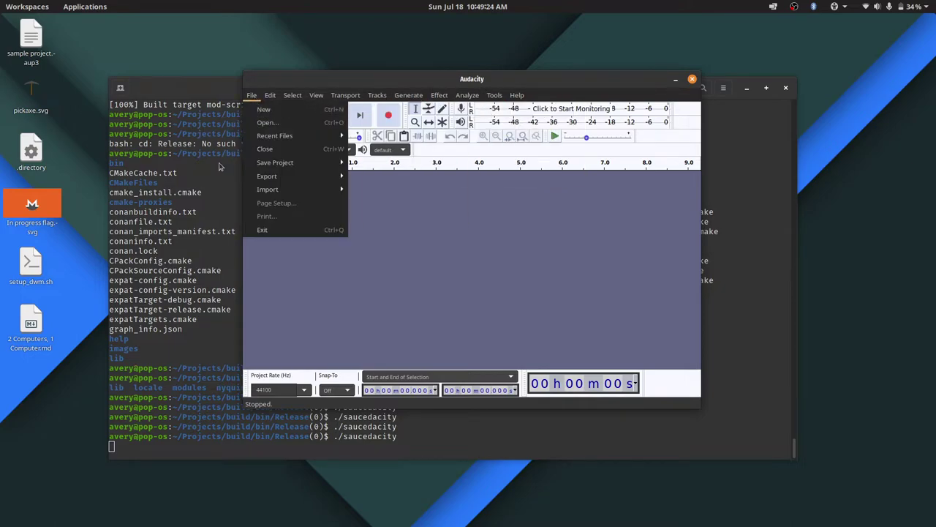
click(566, 280)
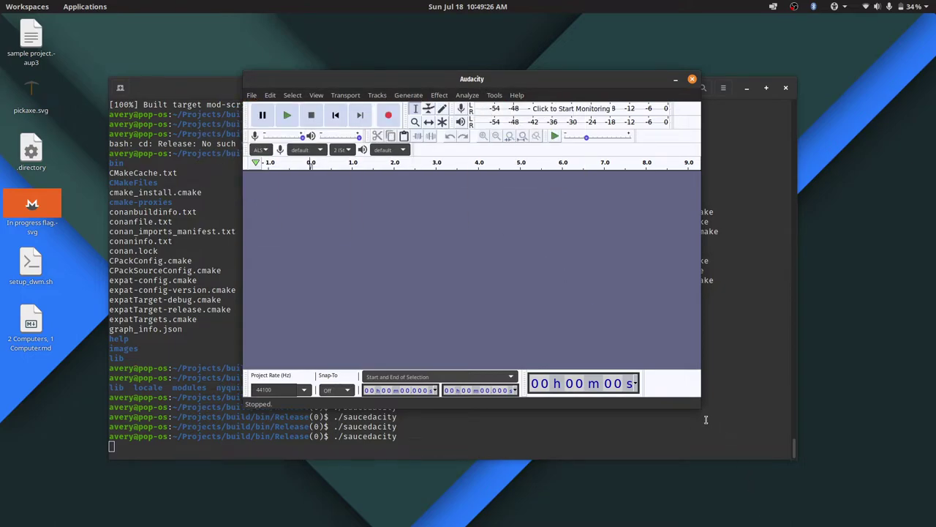
Enlarge the Saucedacity window, move it up-left, then quit with File > Exit.
drag(700, 410, 790, 469)
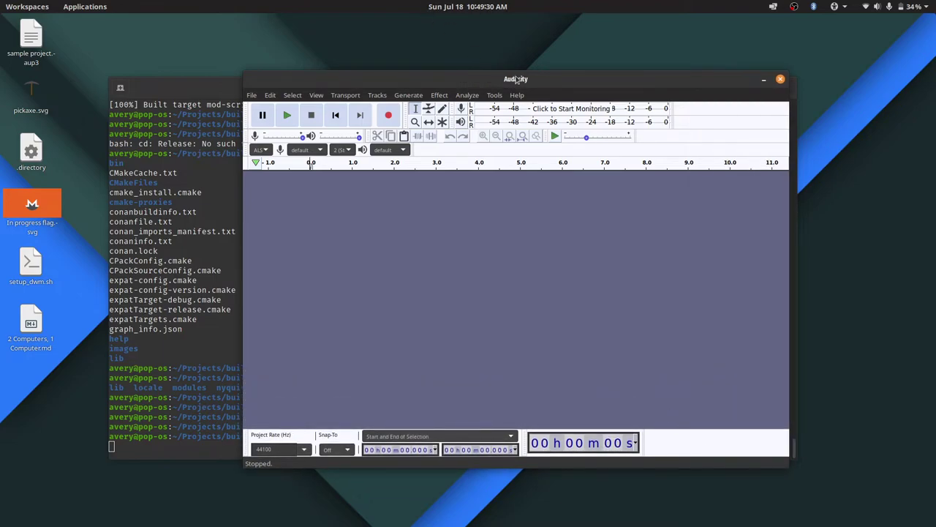
drag(518, 80, 466, 71)
click(241, 86)
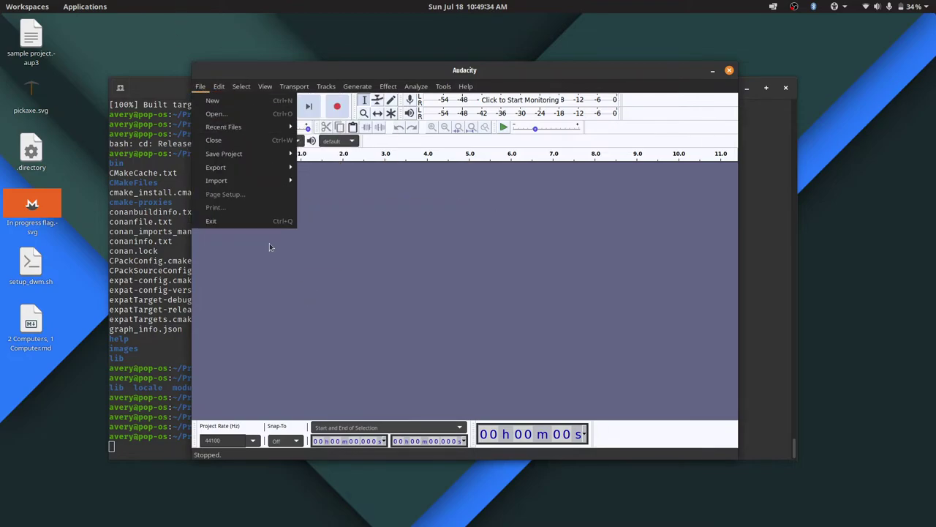
click(270, 223)
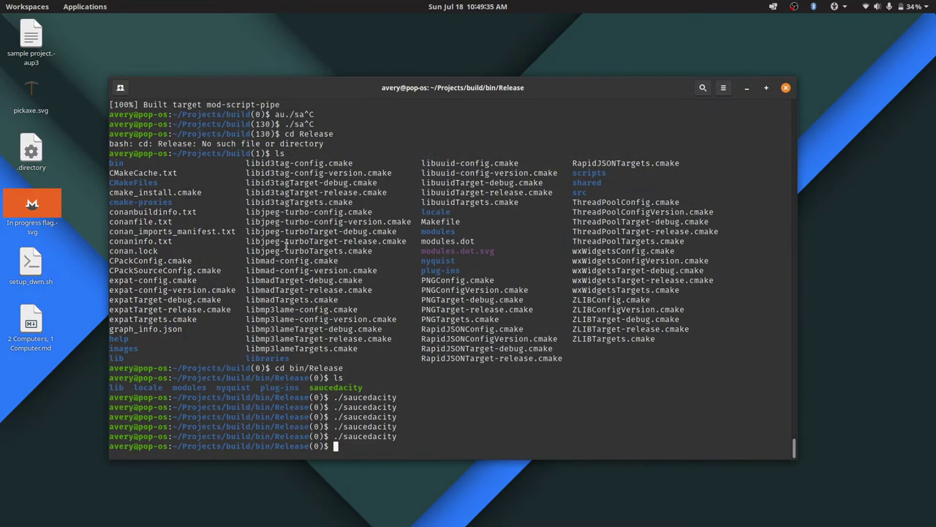
Bring the Firefox window with the generic-pers0n/saucedacity repository page in front of OBS Studio.
click(27, 4)
click(799, 349)
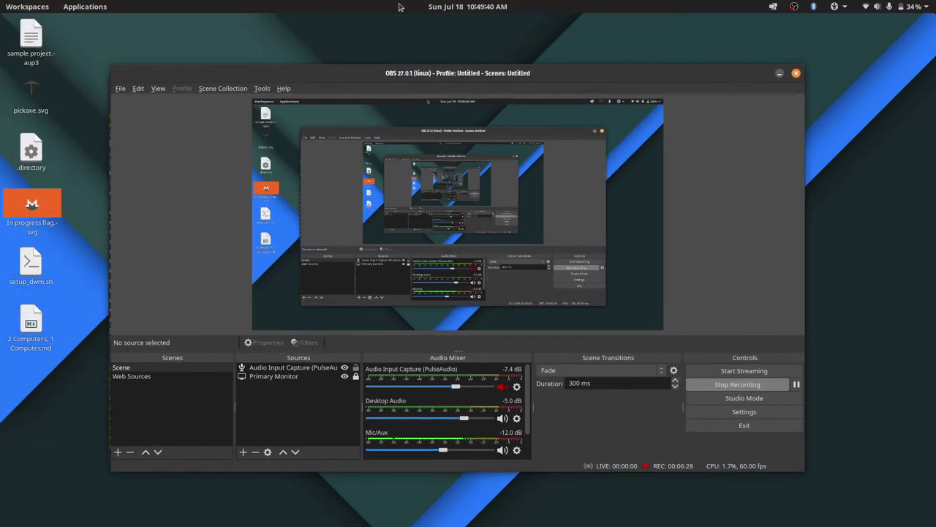
key(super)
click(482, 66)
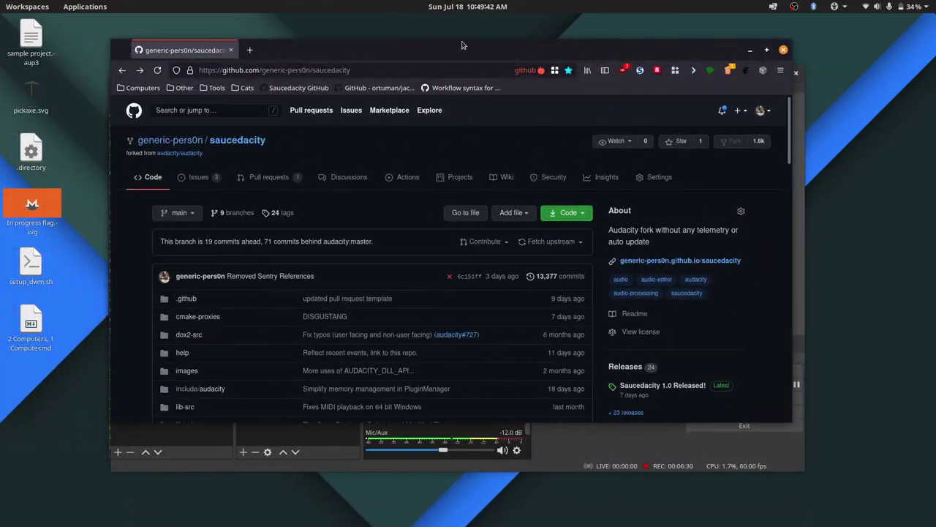
drag(447, 46, 555, 130)
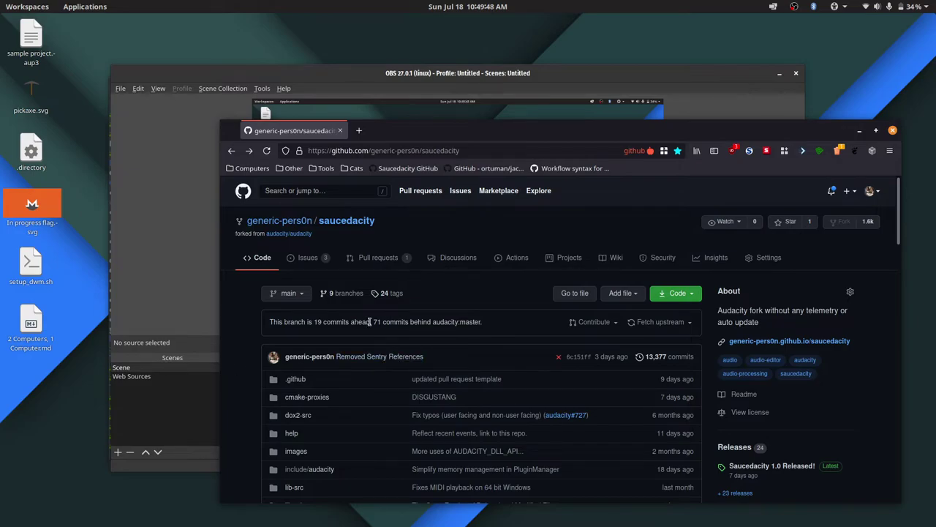
drag(628, 126, 625, 54)
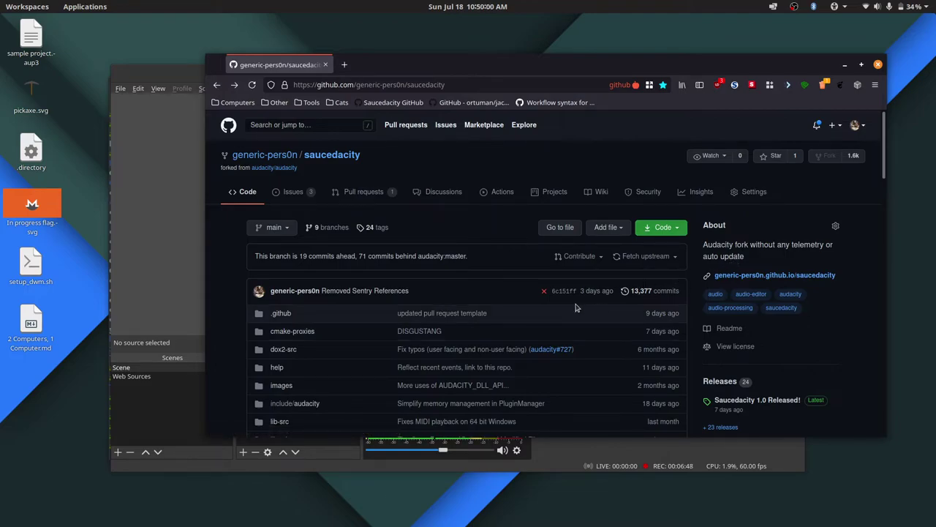
click(363, 191)
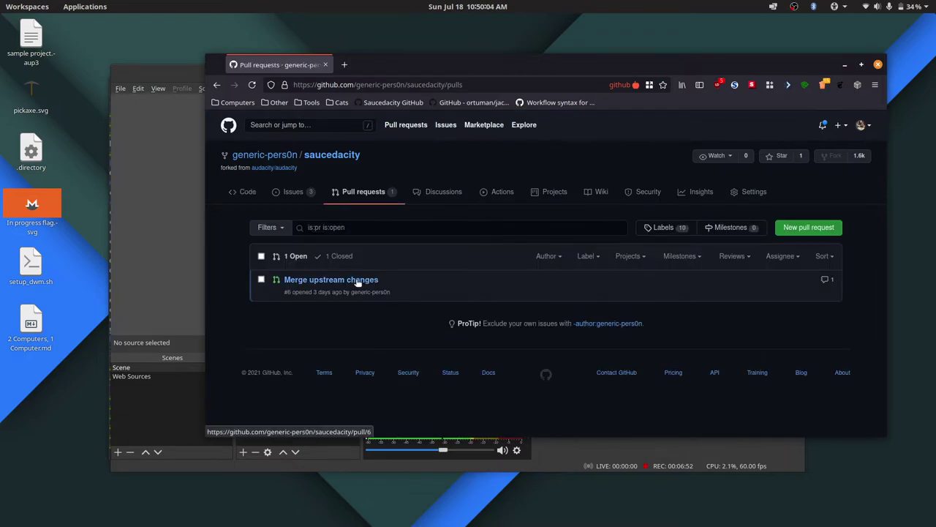
mouse_move(356, 284)
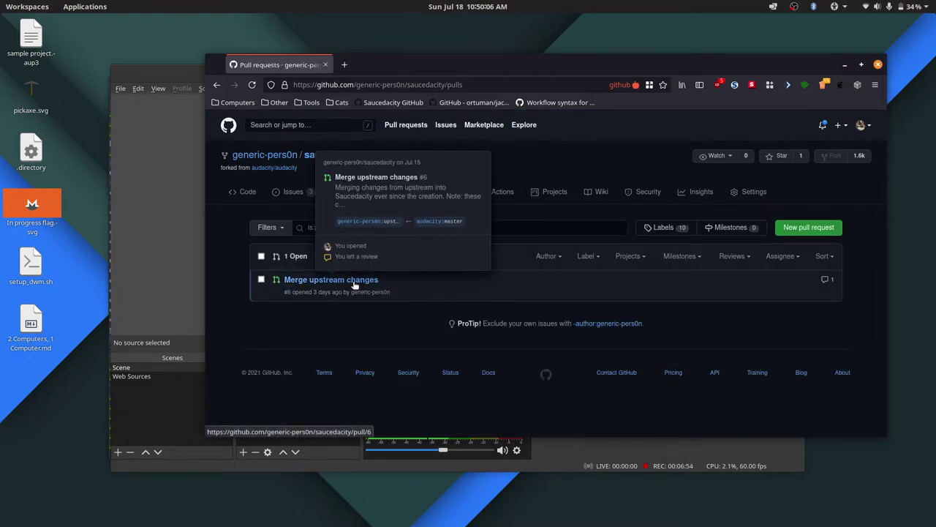
click(243, 192)
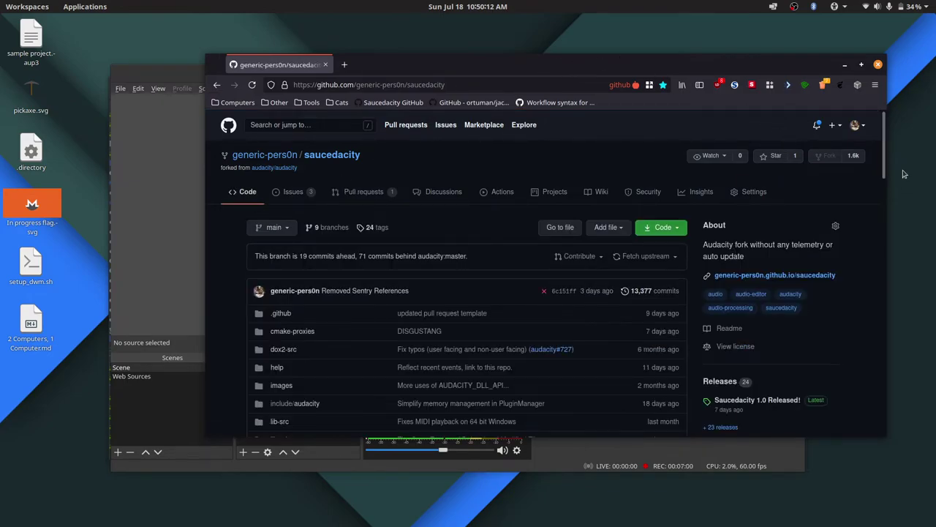
scroll(585, 183, down, 1)
click(276, 207)
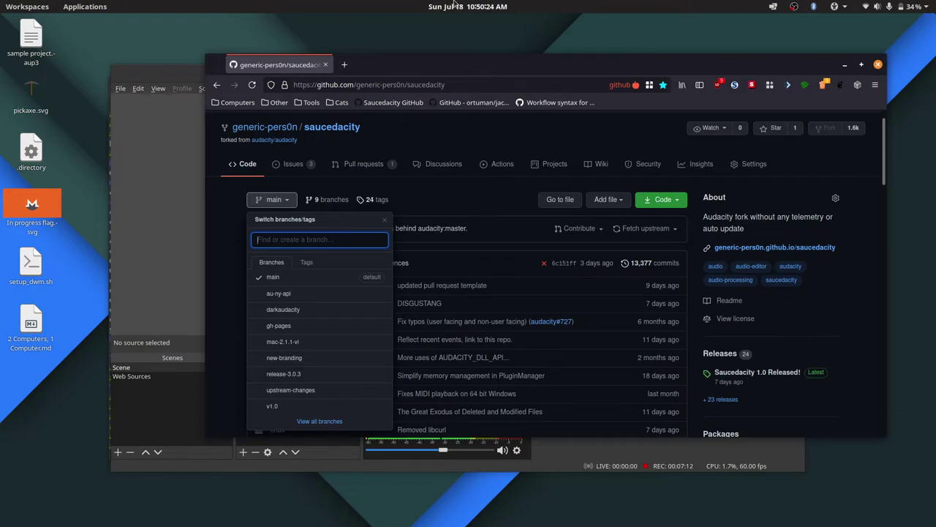
click(558, 127)
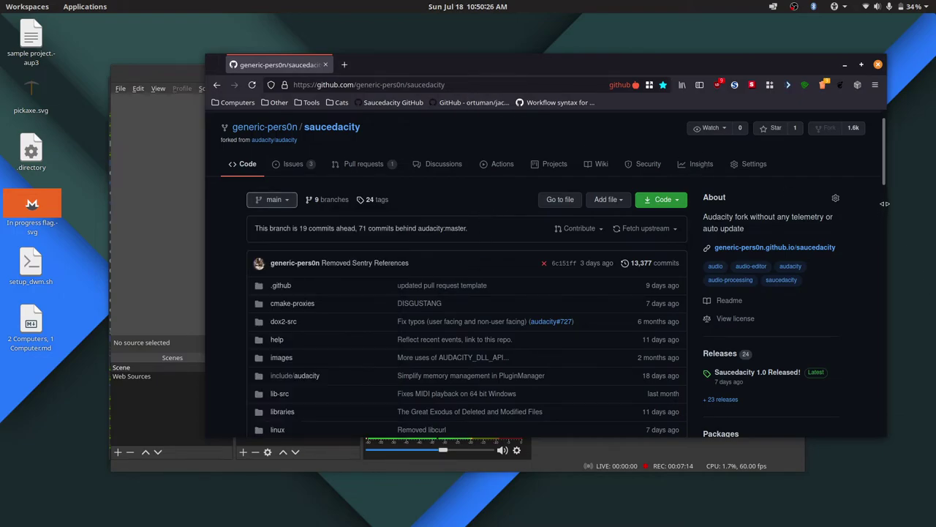
scroll(883, 144, up, 1)
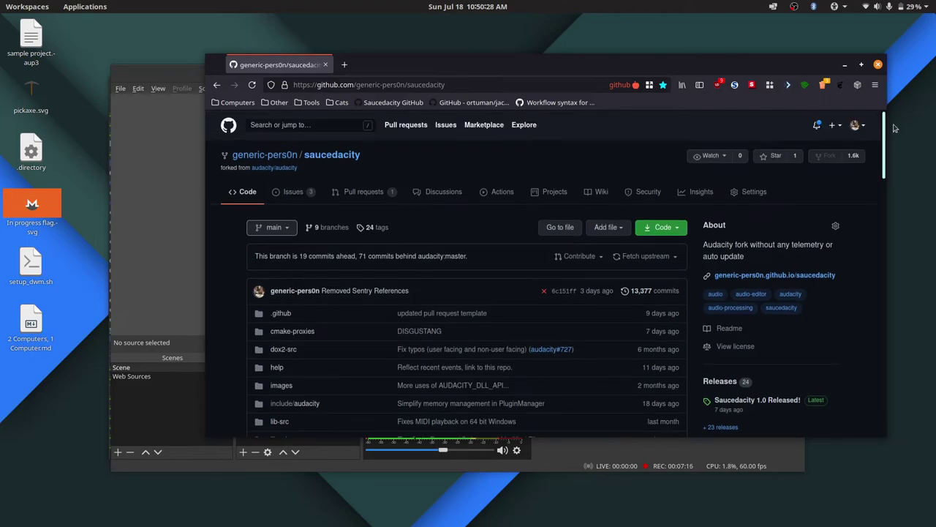
Minimize Firefox to reveal OBS Studio and shift its window slightly left.
click(845, 65)
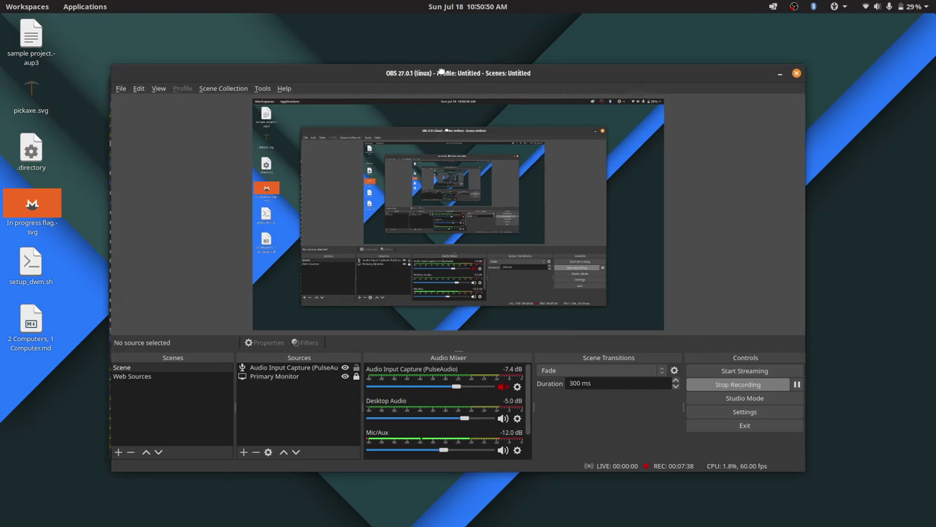
drag(443, 73, 400, 65)
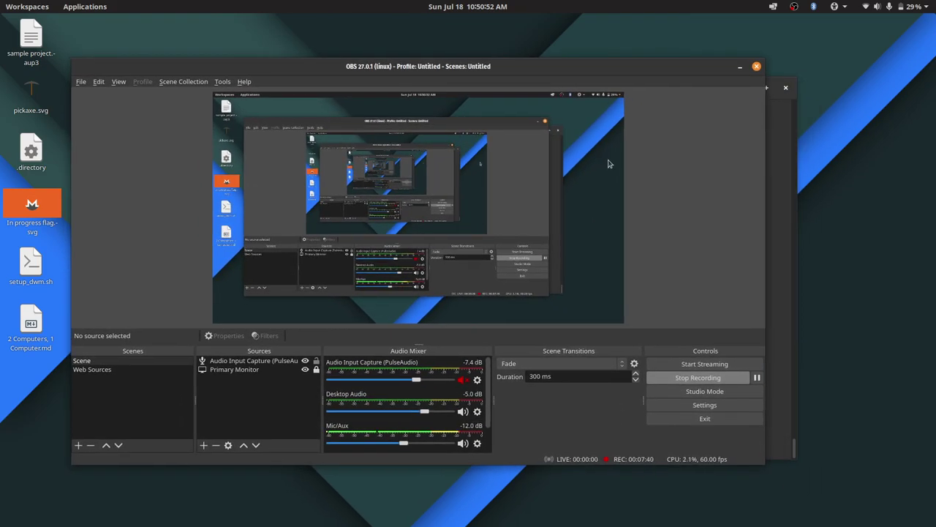